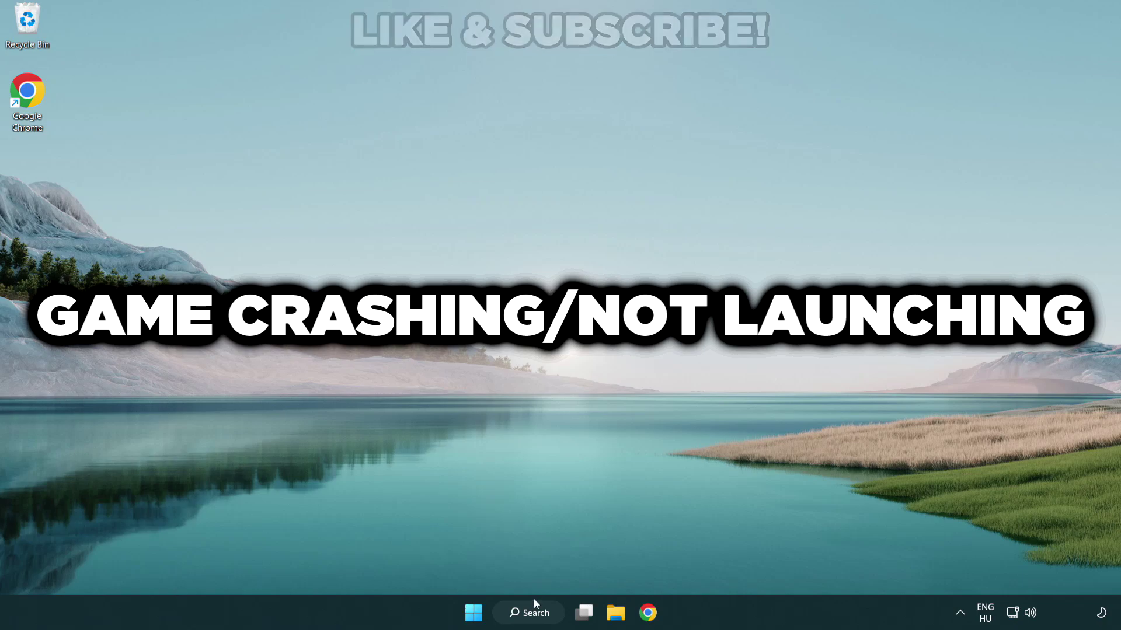
Step: Search Windows for 'device manager' so it appears as the best match
{"action": "left_click", "coordinate": [535, 618]}
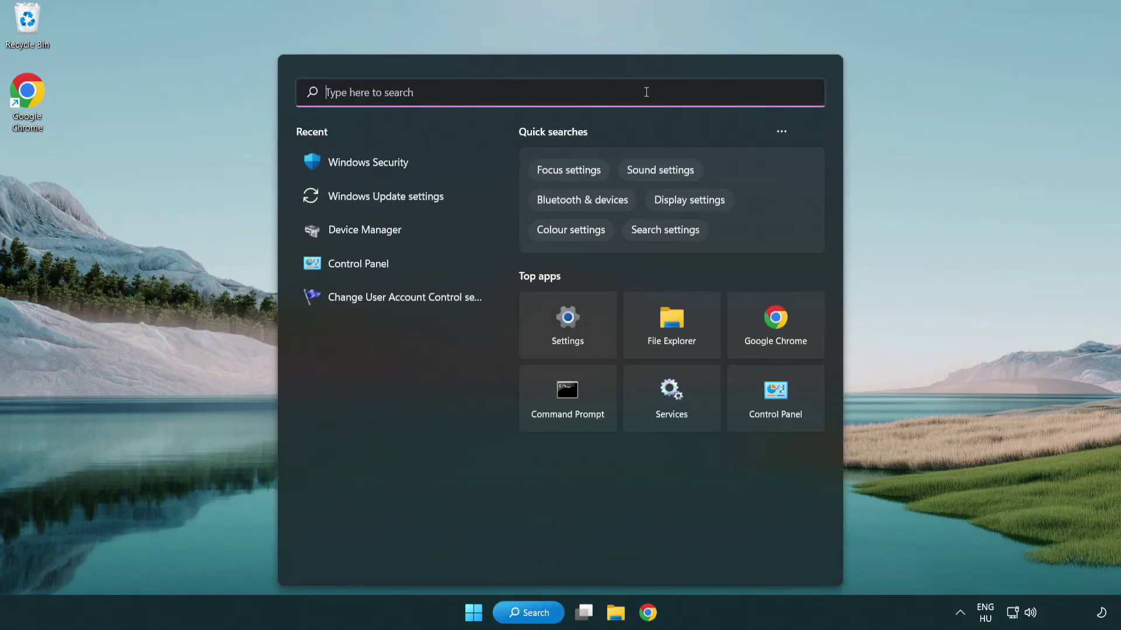
{"action": "type", "text": "device m"}
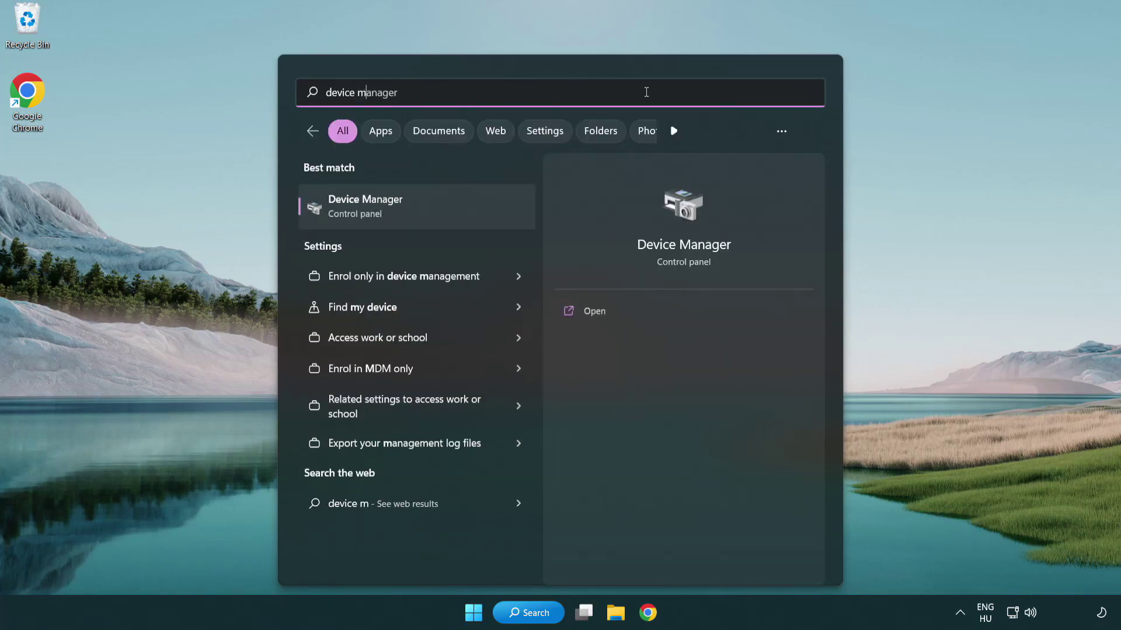
{"action": "type", "text": "anager"}
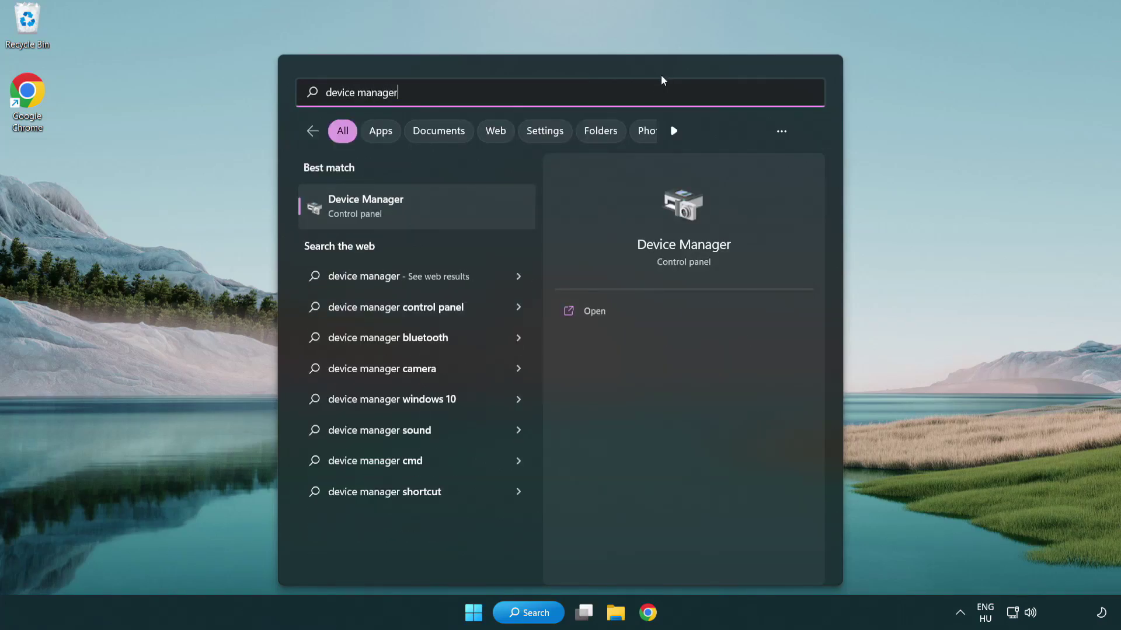
Step: Open Device Manager, center its window, expand Display adapters and right-click VMware SVGA 3D
{"action": "left_click", "coordinate": [448, 216]}
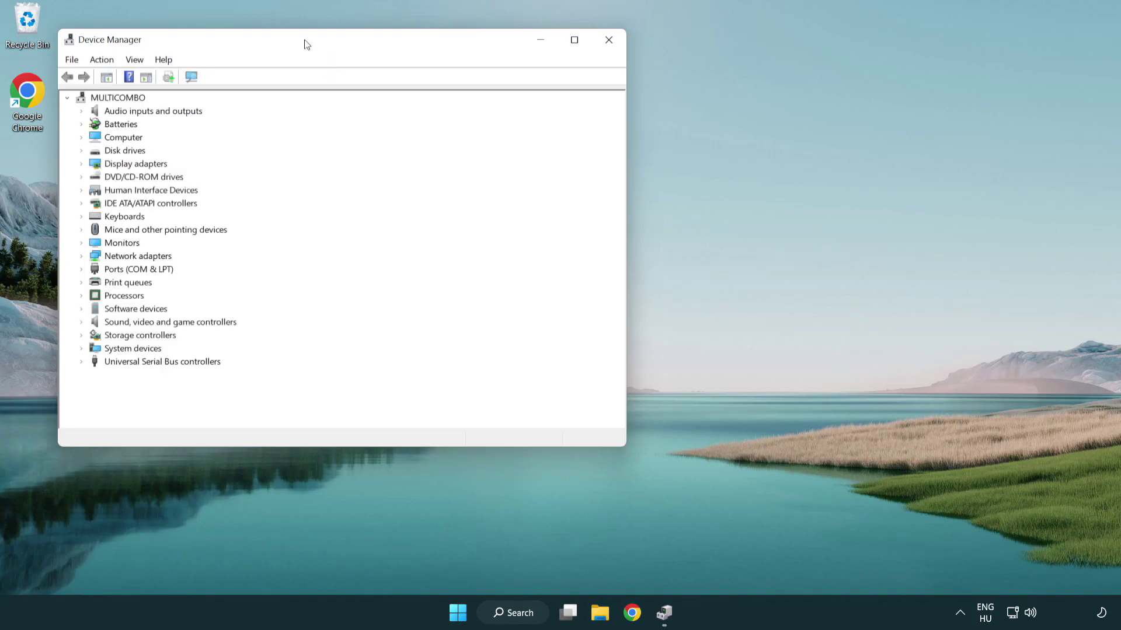
{"action": "left_click_drag", "start_coordinate": [305, 43], "coordinate": [494, 112]}
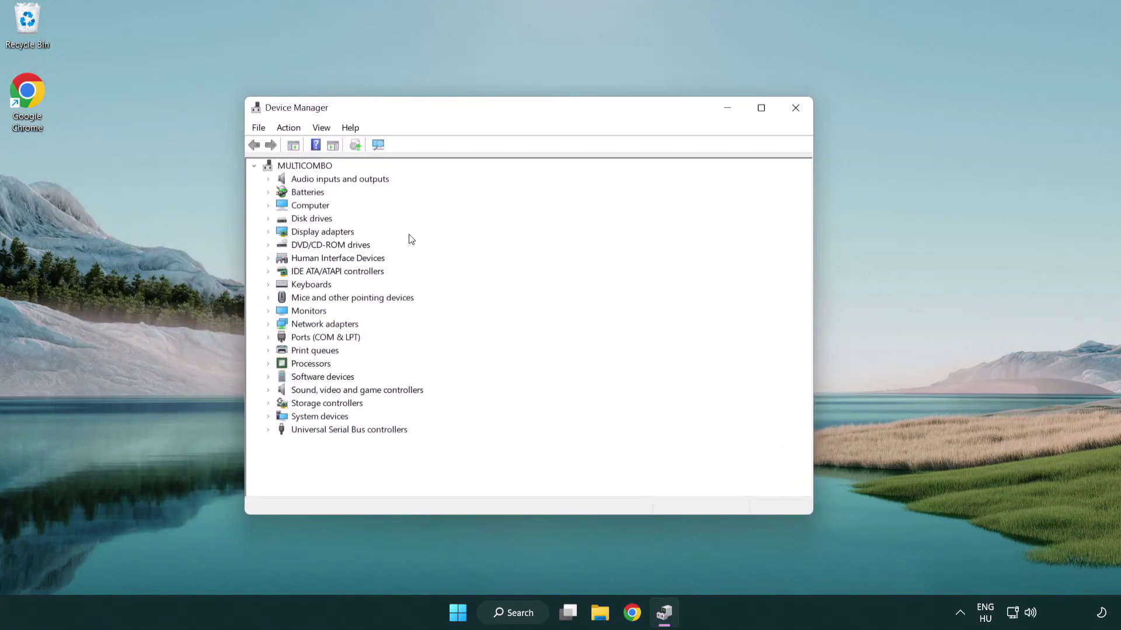
{"action": "left_click", "coordinate": [328, 234]}
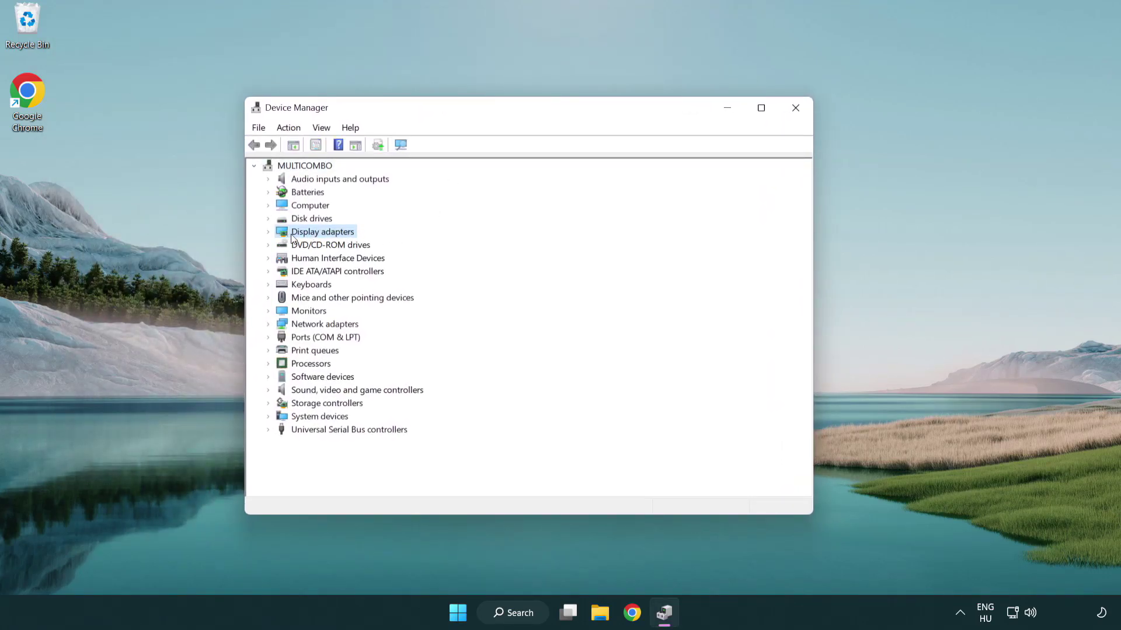
{"action": "left_click", "coordinate": [269, 234]}
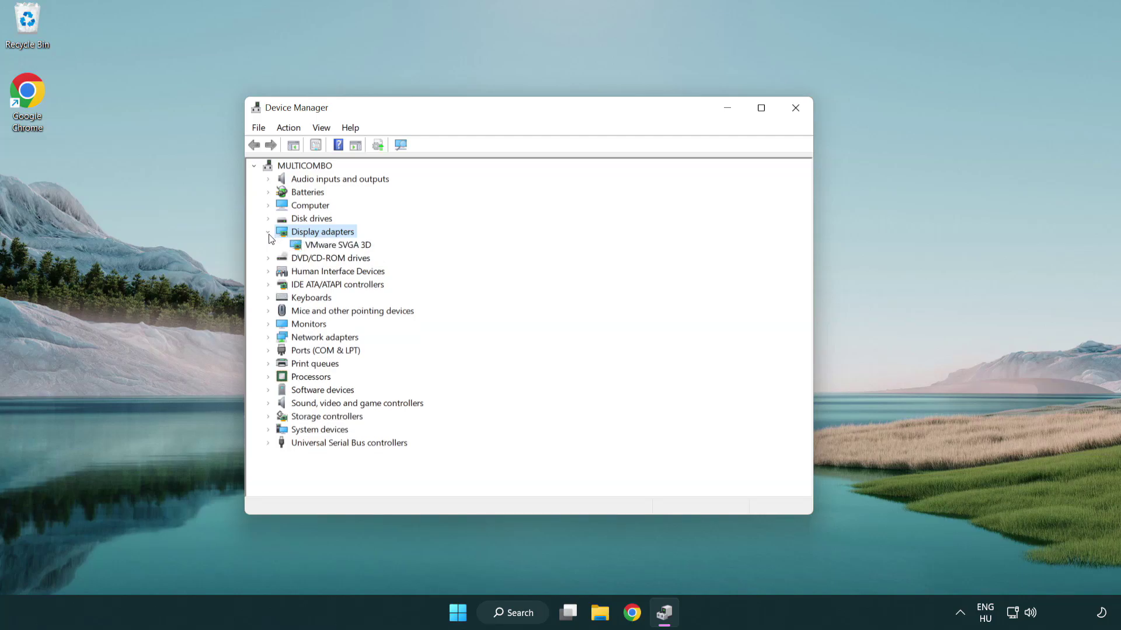
{"action": "left_click", "coordinate": [332, 246]}
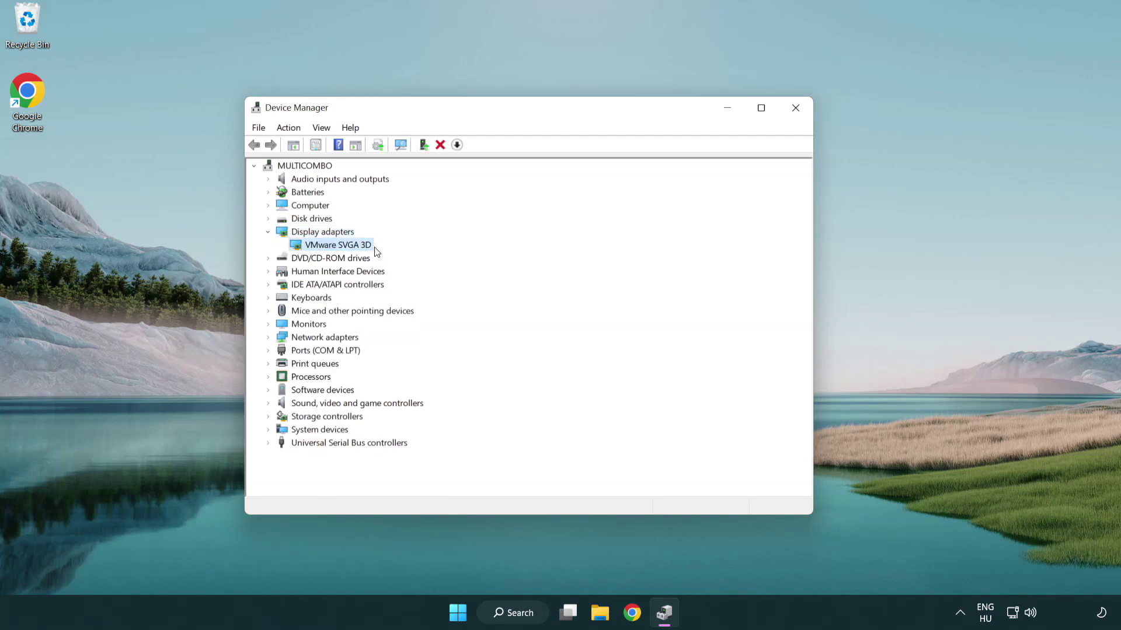
{"action": "right_click", "coordinate": [334, 247]}
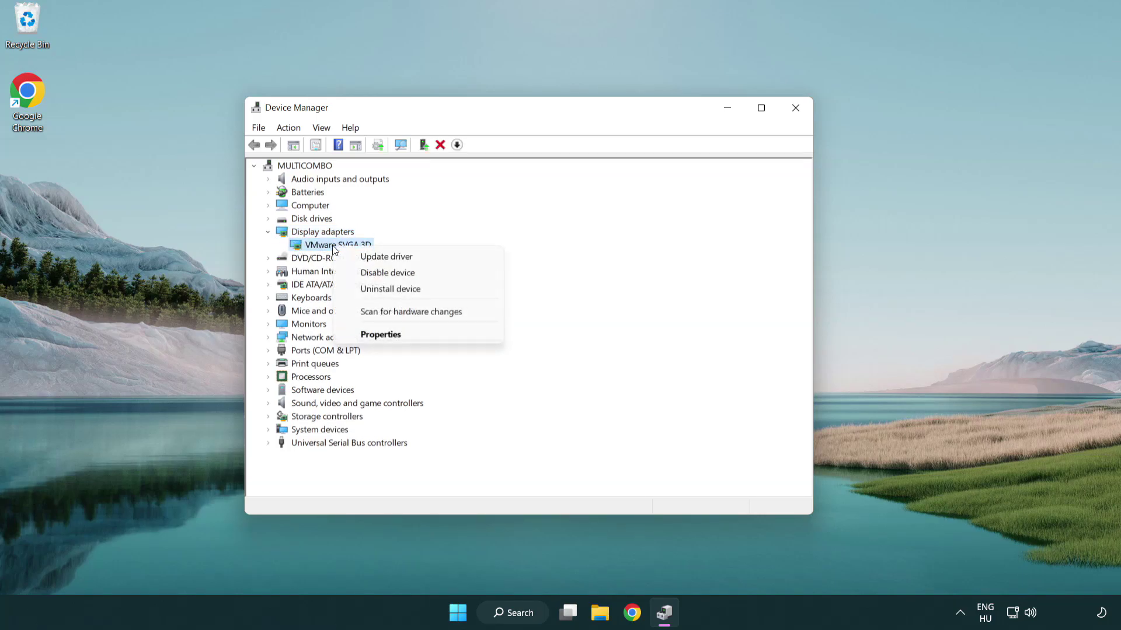
Step: Update the VMware SVGA 3D driver by automatic search, which finds the best driver already installed
{"action": "left_click", "coordinate": [442, 258]}
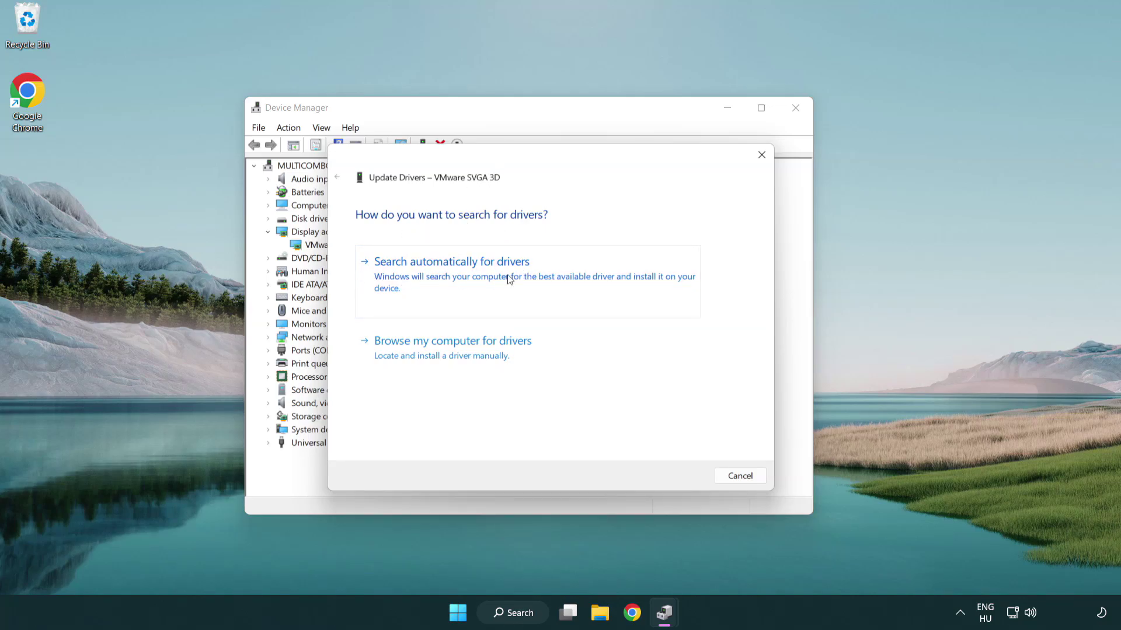
{"action": "left_click", "coordinate": [492, 272]}
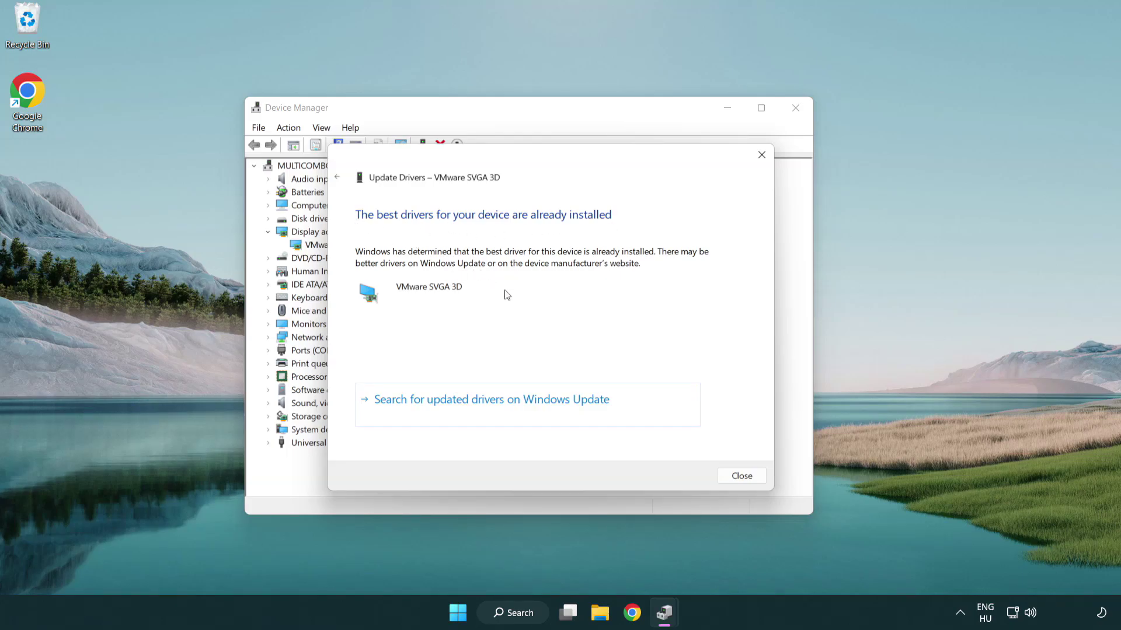
{"action": "left_click", "coordinate": [742, 478]}
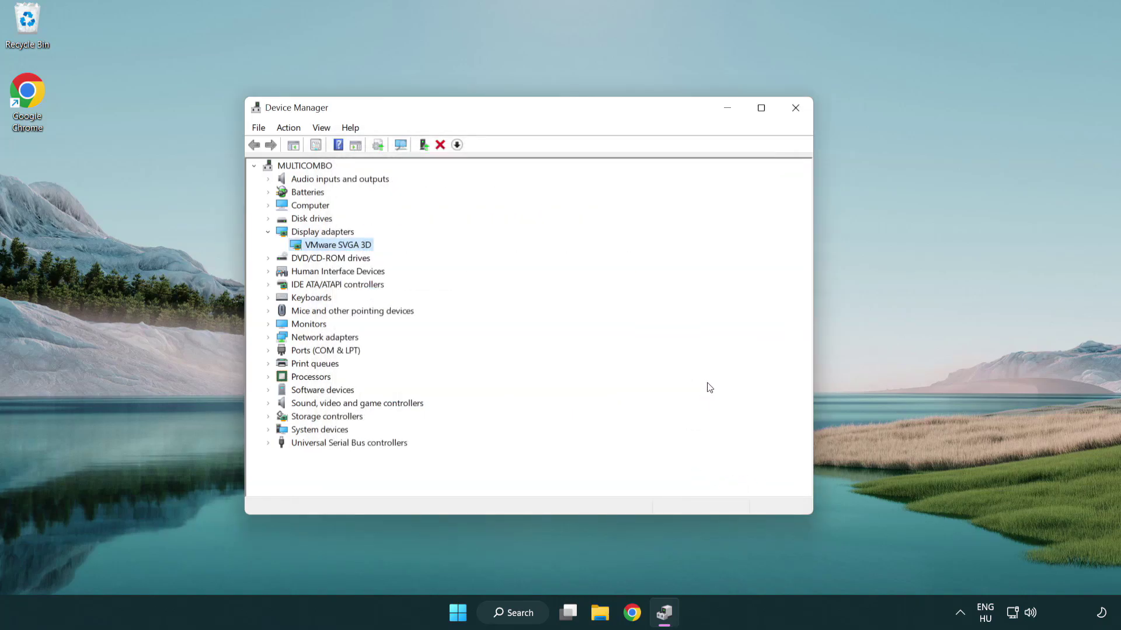
Step: Close Device Manager and search Windows for 'update'
{"action": "left_click", "coordinate": [798, 112]}
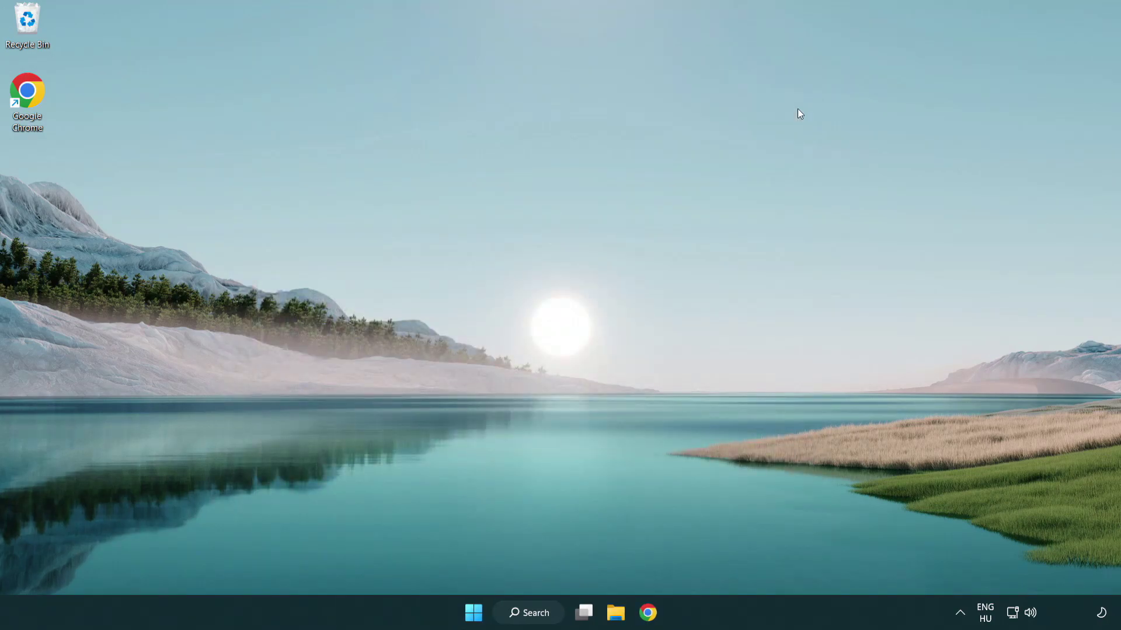
{"action": "left_click", "coordinate": [538, 610]}
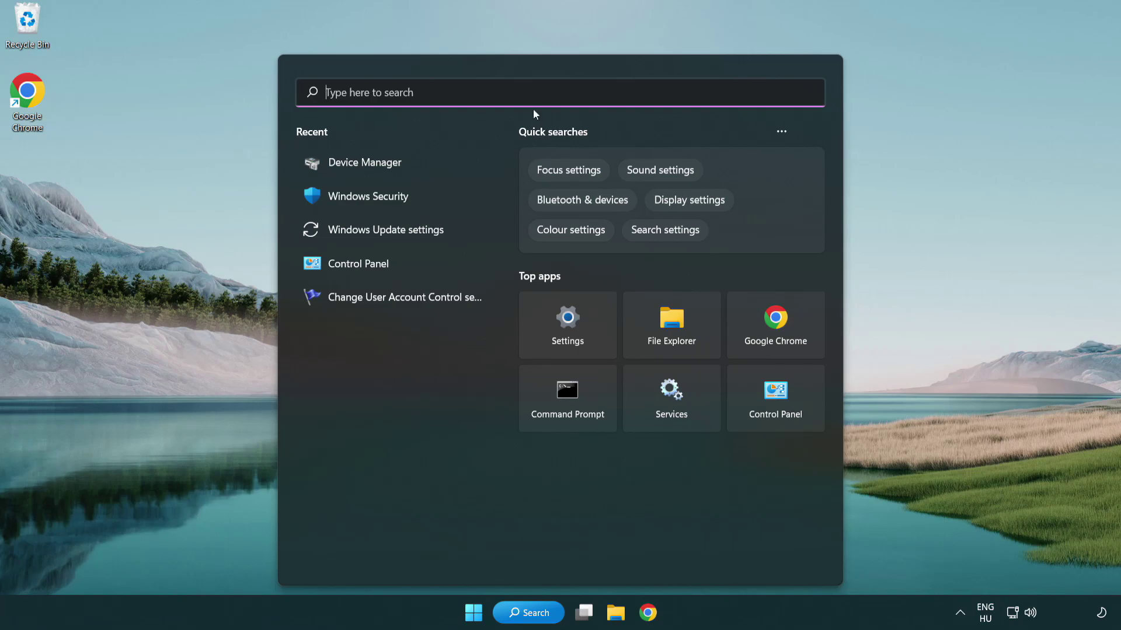
{"action": "type", "text": "update"}
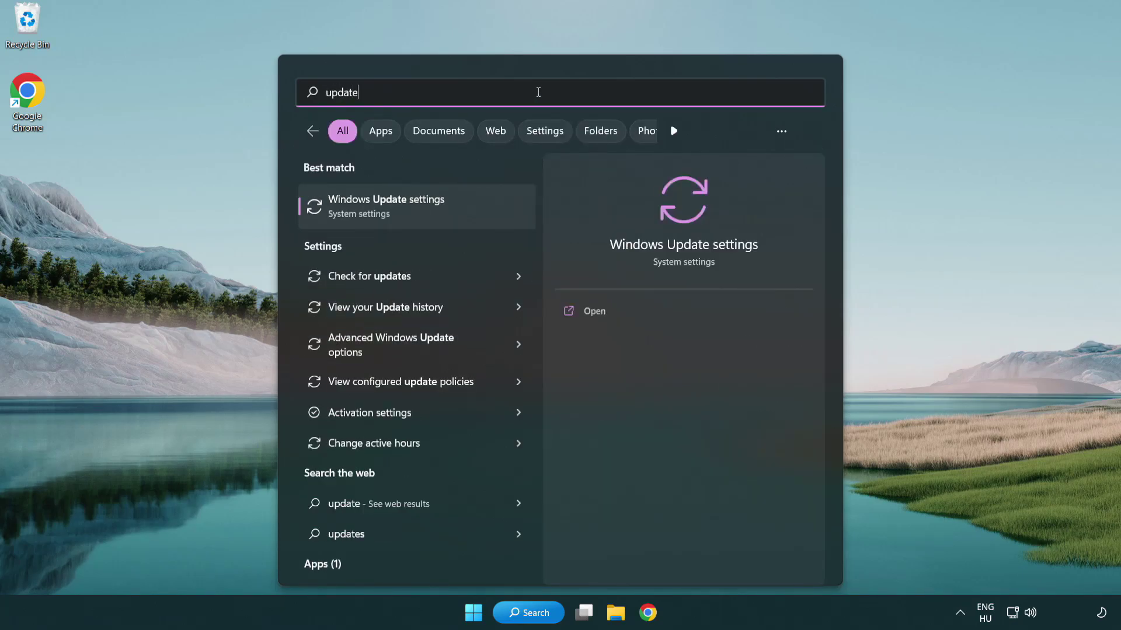
Step: Open Windows Update settings and check for updates, confirming the PC is up to date
{"action": "left_click", "coordinate": [438, 216]}
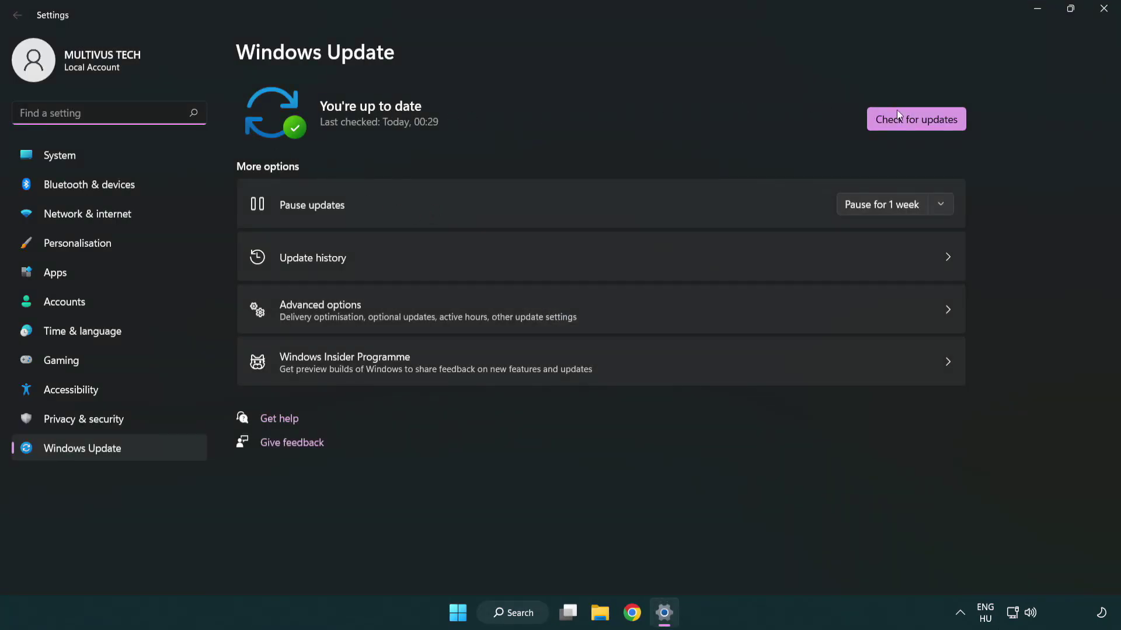
{"action": "left_click", "coordinate": [937, 125]}
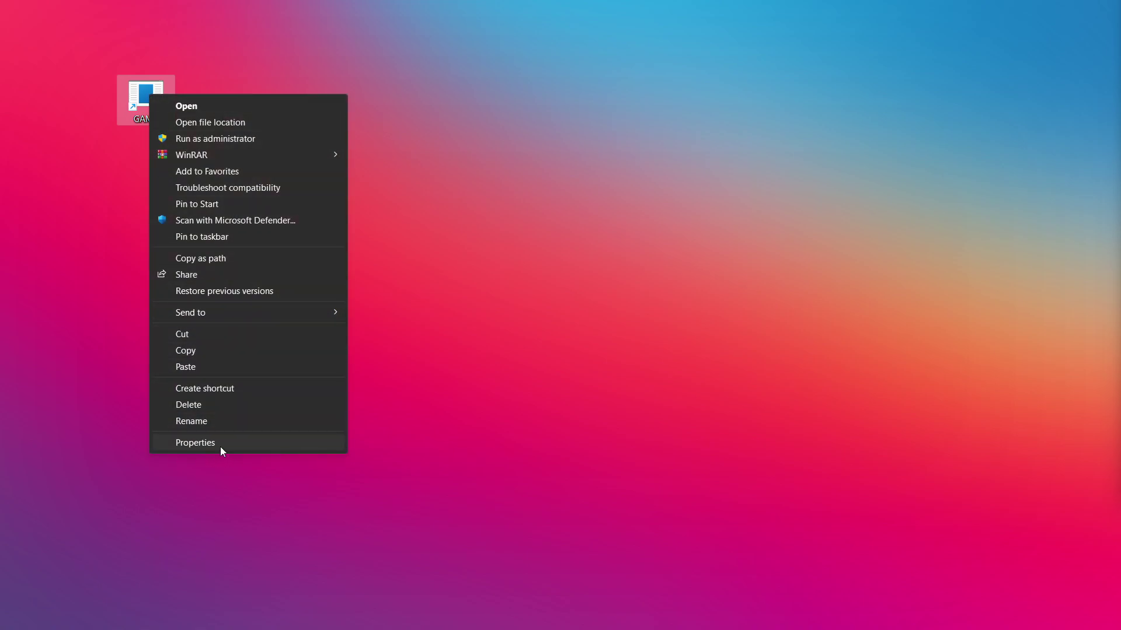
Step: Open the Properties dialog of the GAME desktop shortcut
{"action": "left_click", "coordinate": [294, 445]}
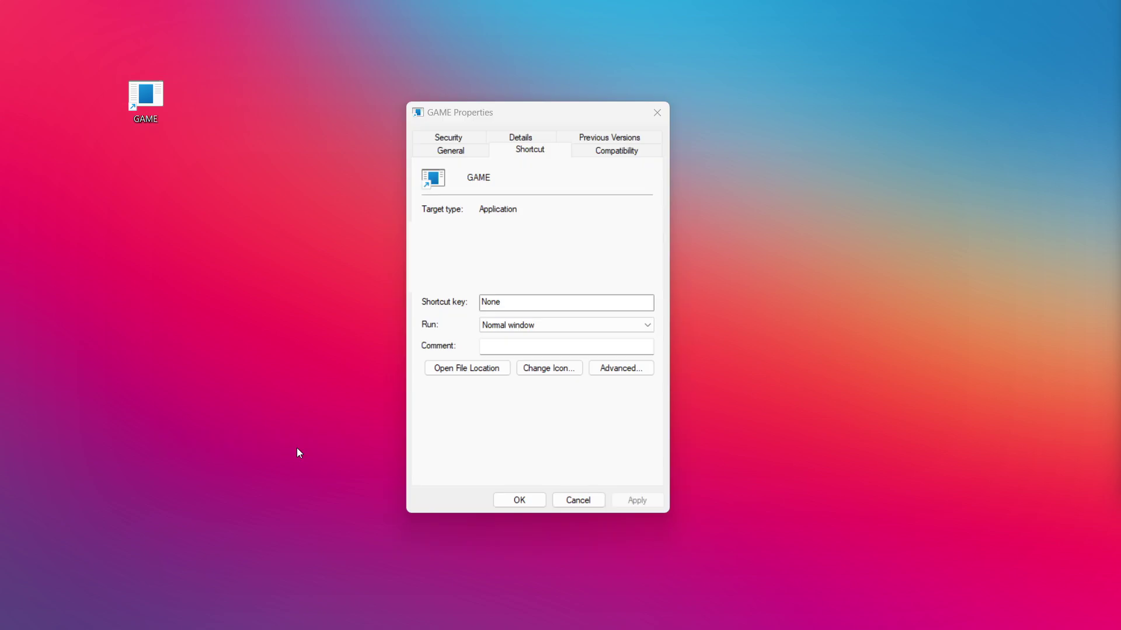
Step: Set GAME to Windows 8 compatibility mode, run as administrator, fullscreen optimizations disabled, and apply
{"action": "left_click", "coordinate": [631, 153]}
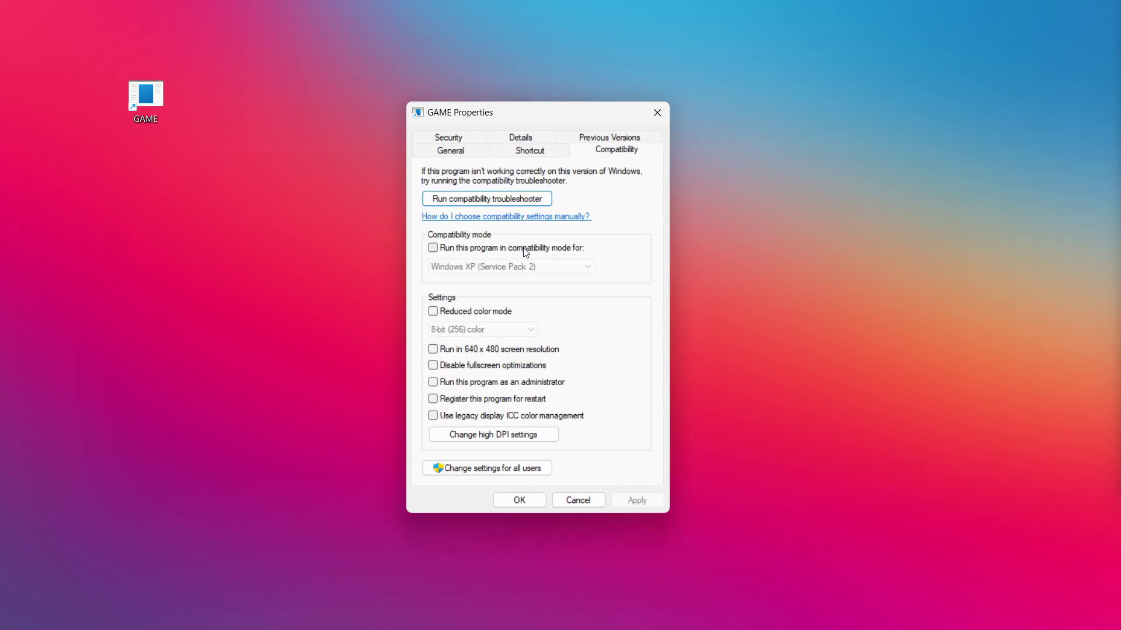
{"action": "left_click", "coordinate": [507, 250]}
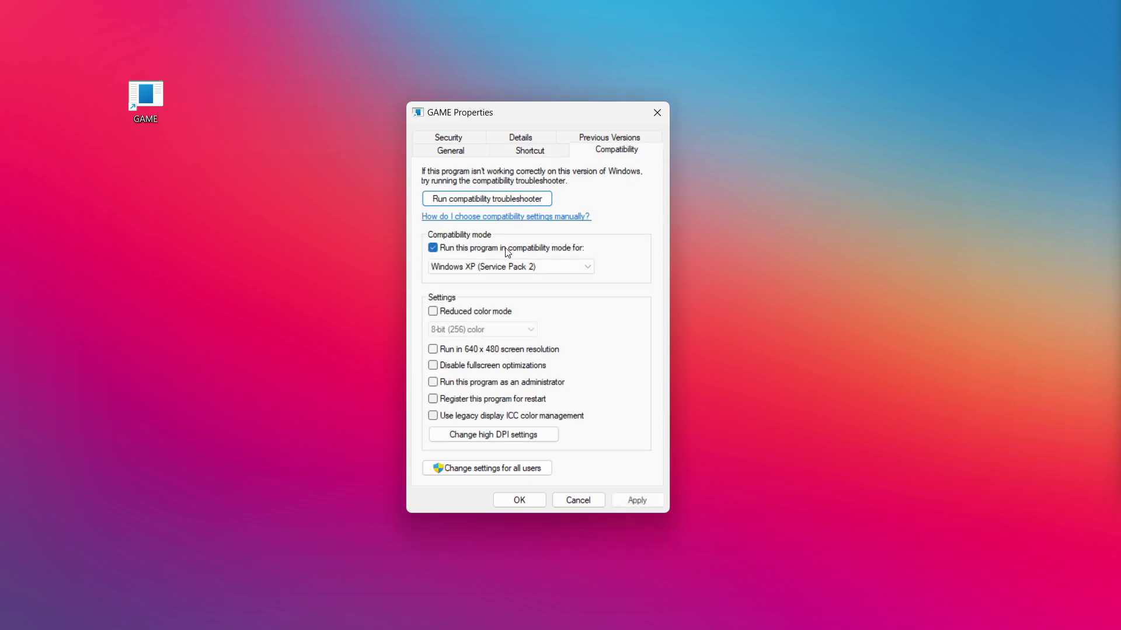
{"action": "left_click", "coordinate": [512, 267]}
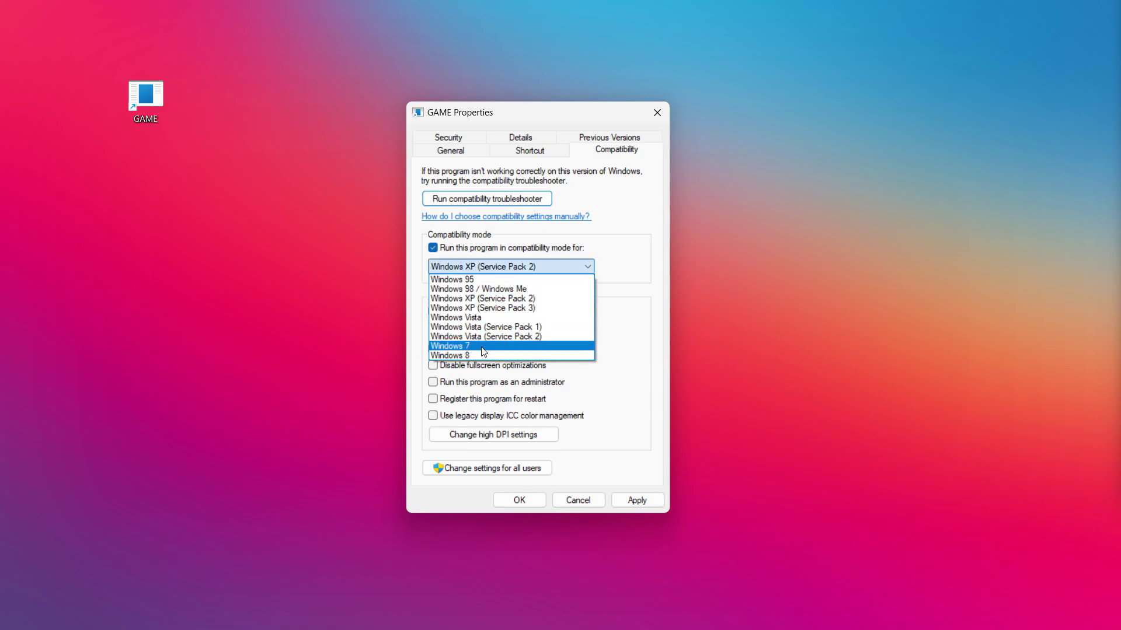
{"action": "left_click", "coordinate": [484, 356]}
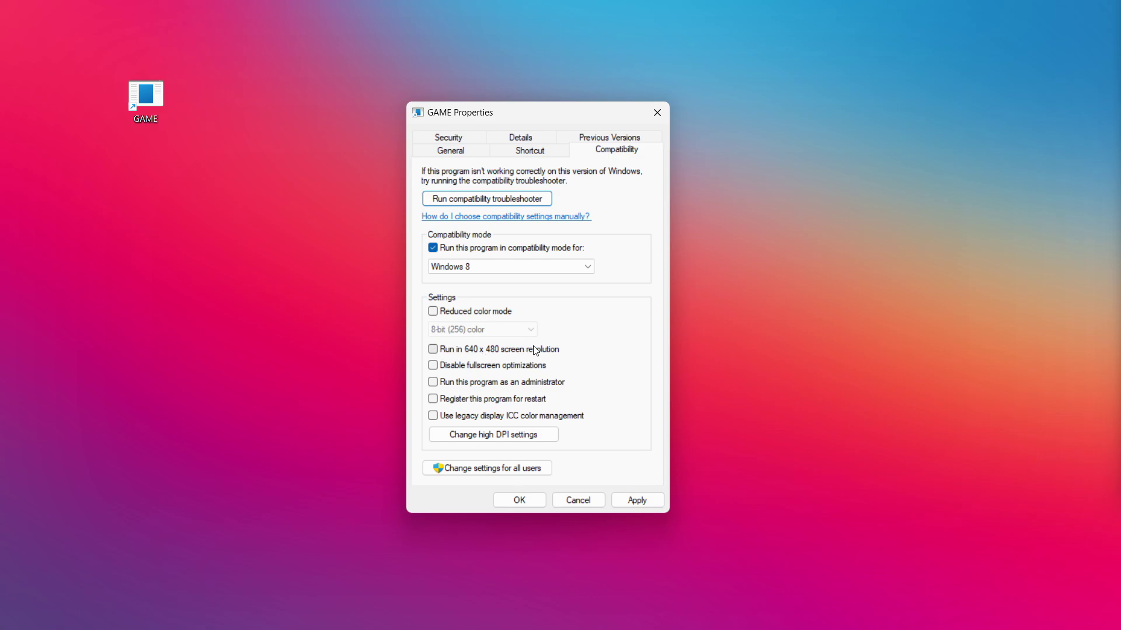
{"action": "left_click", "coordinate": [492, 367]}
{"action": "left_click", "coordinate": [467, 386]}
{"action": "left_click", "coordinate": [637, 501]}
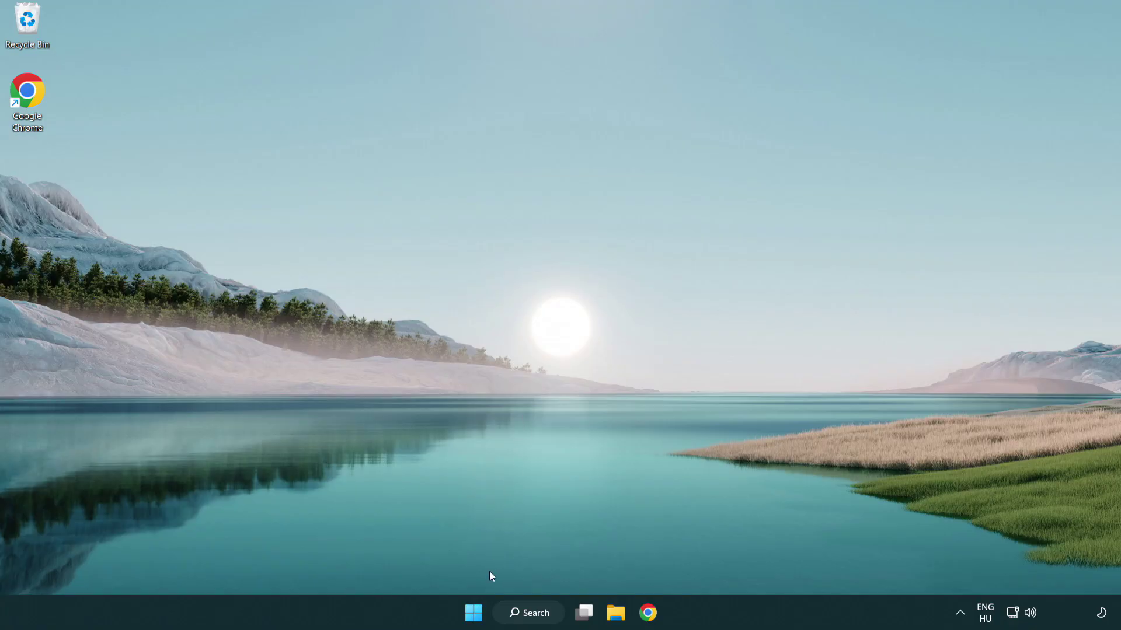
Step: Launch Task Manager from the Start button's quick-access menu
{"action": "right_click", "coordinate": [473, 617]}
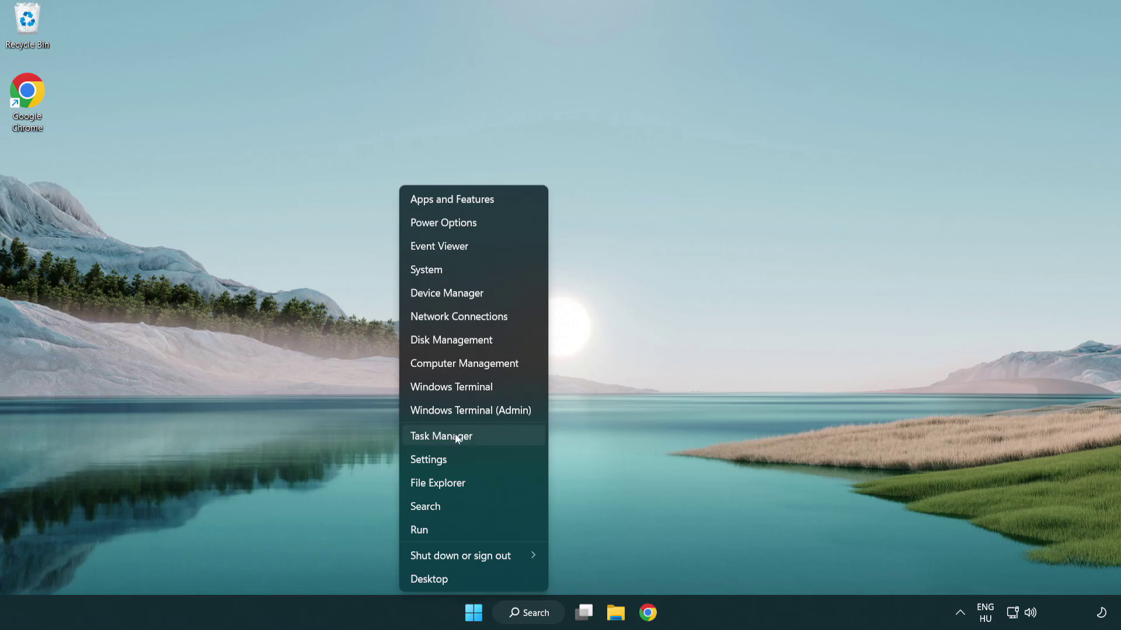
{"action": "left_click", "coordinate": [495, 443]}
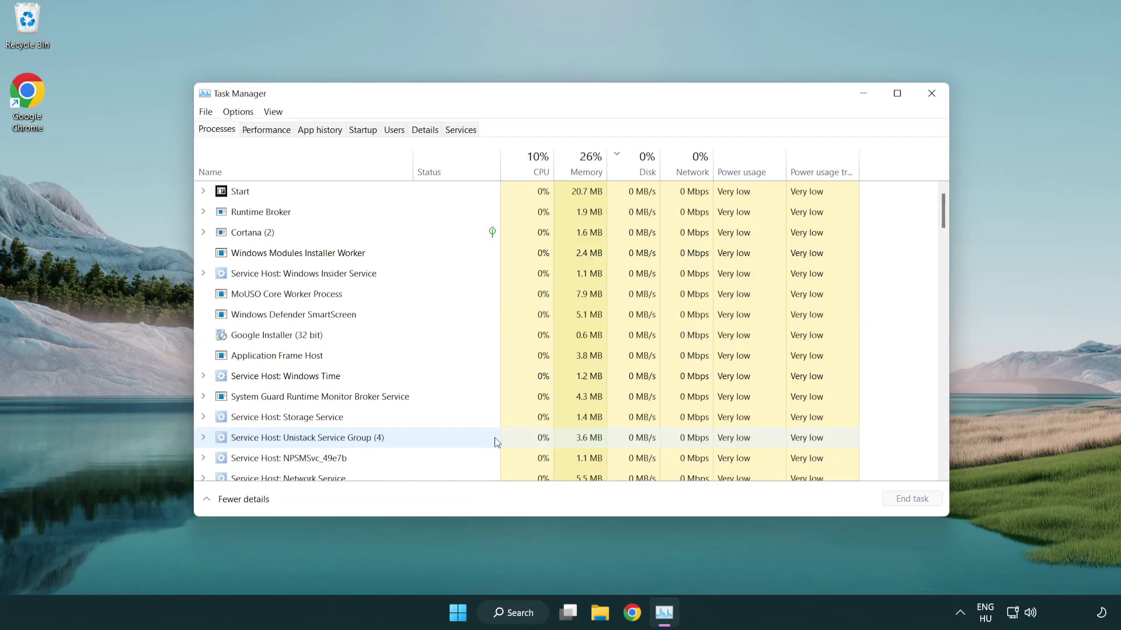
Step: Disable Terminal, Phone Link, Cortana and Windows Security notifications as startup apps
{"action": "left_click", "coordinate": [366, 131]}
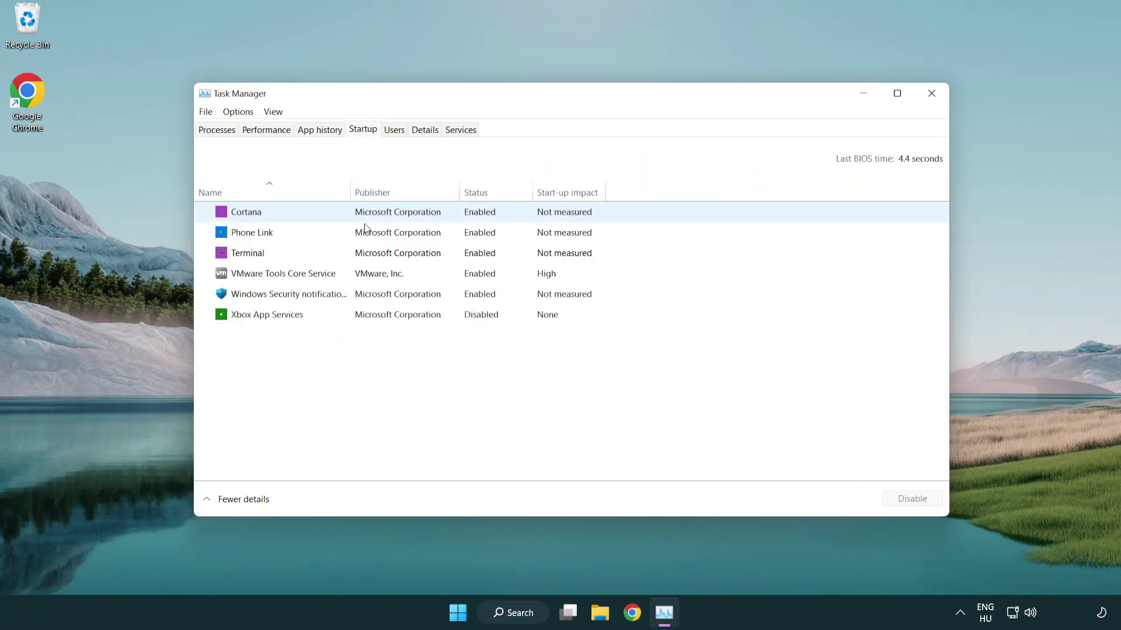
{"action": "left_click", "coordinate": [368, 255]}
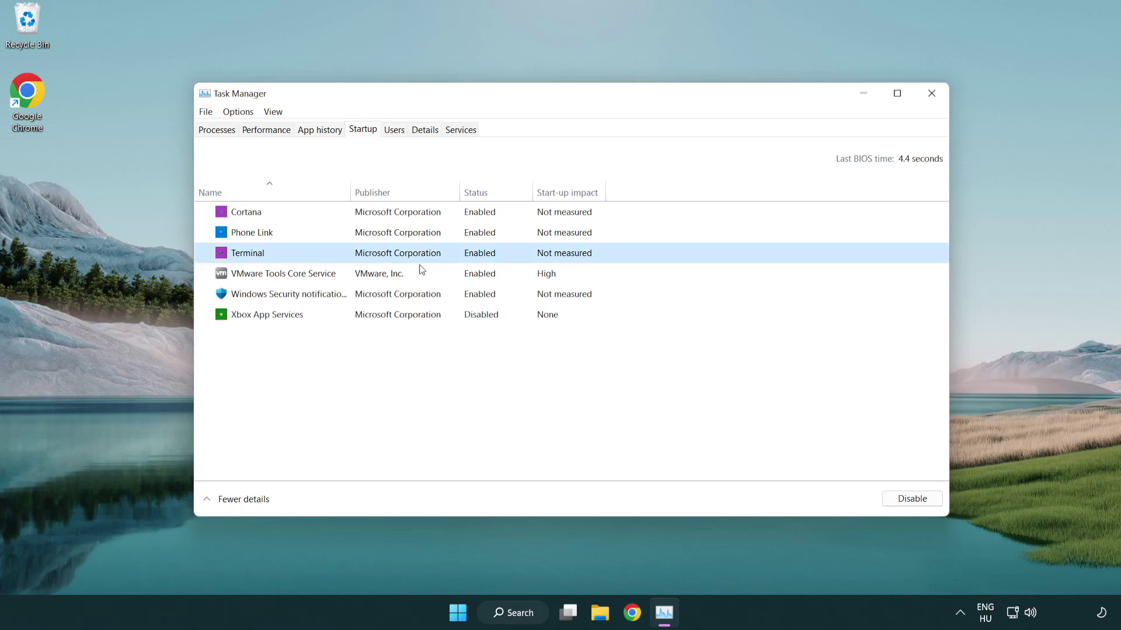
{"action": "left_click", "coordinate": [906, 499]}
{"action": "left_click", "coordinate": [471, 236]}
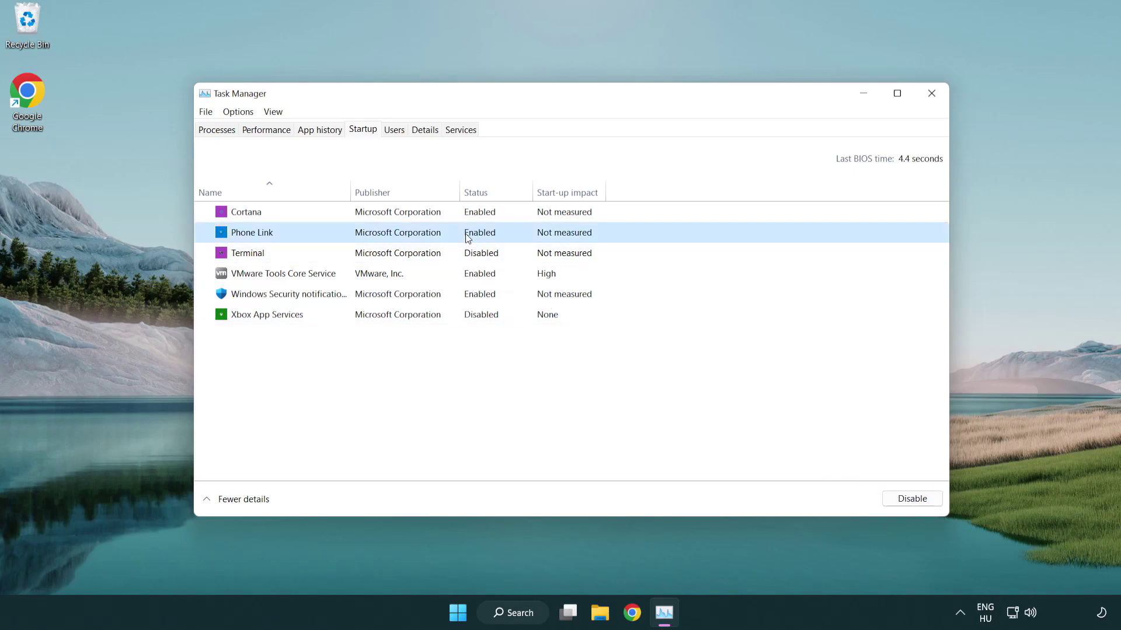
{"action": "left_click", "coordinate": [911, 500]}
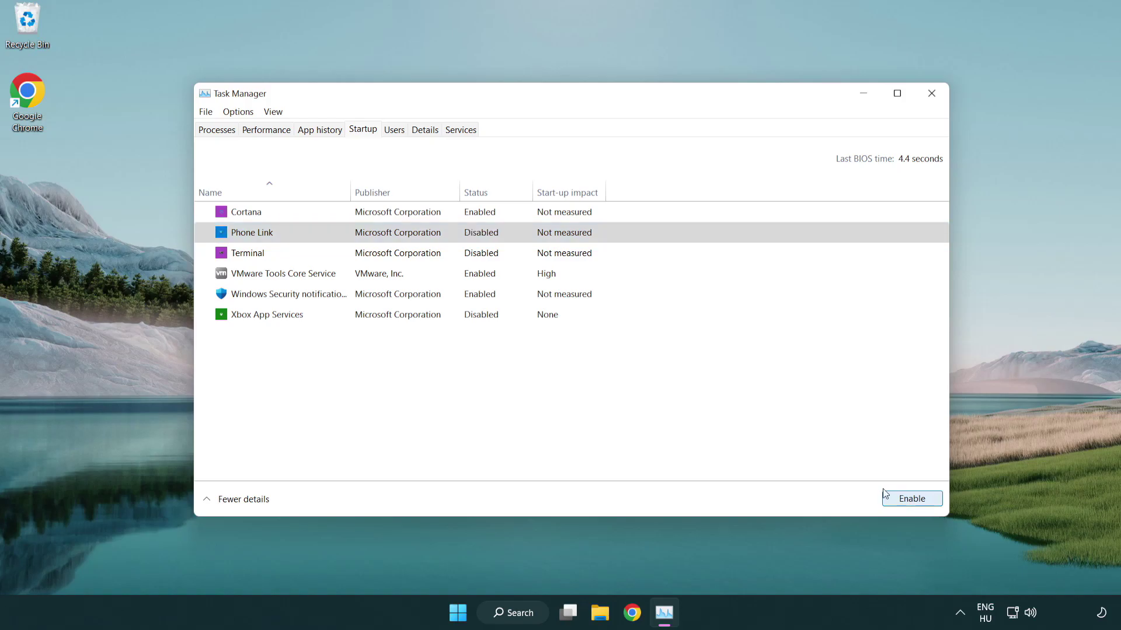
{"action": "left_click", "coordinate": [401, 219]}
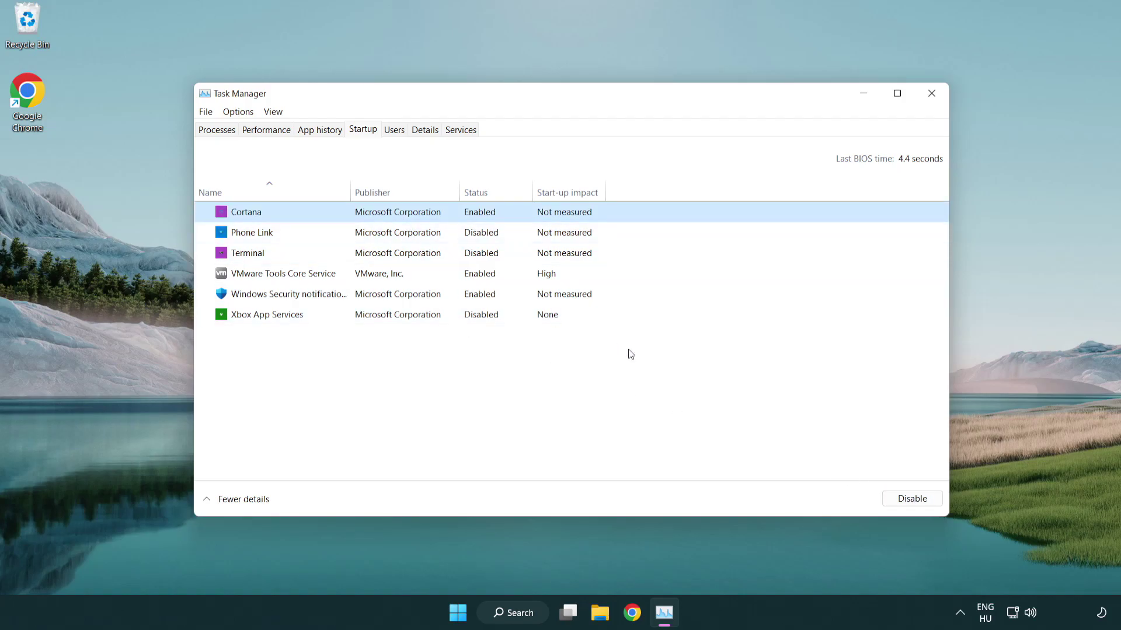
{"action": "left_click", "coordinate": [911, 501]}
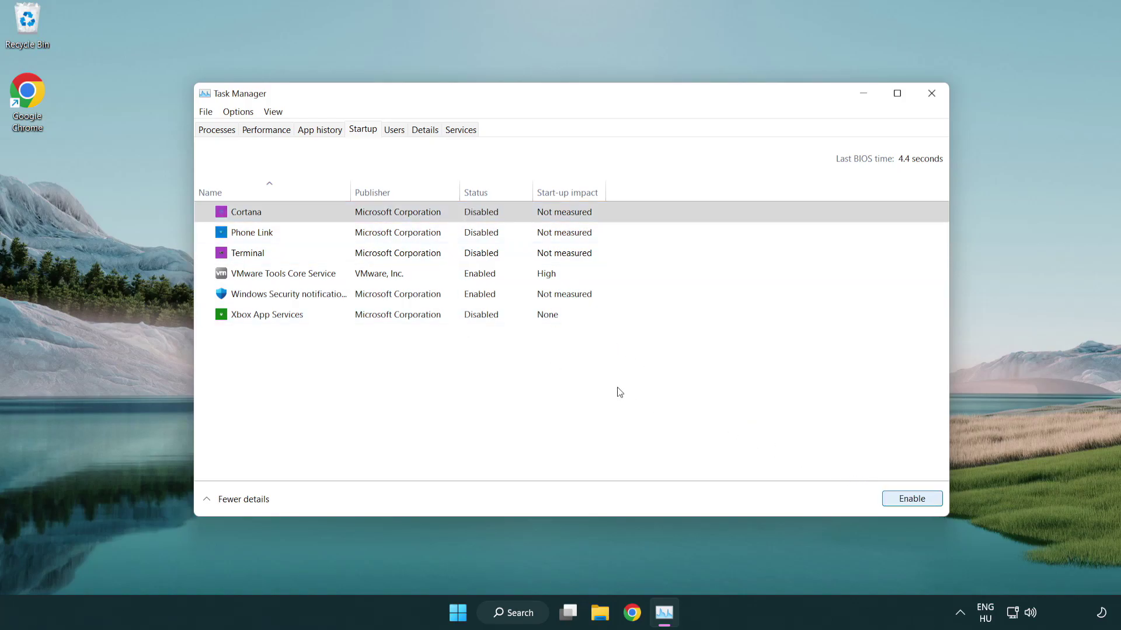
{"action": "left_click", "coordinate": [530, 295]}
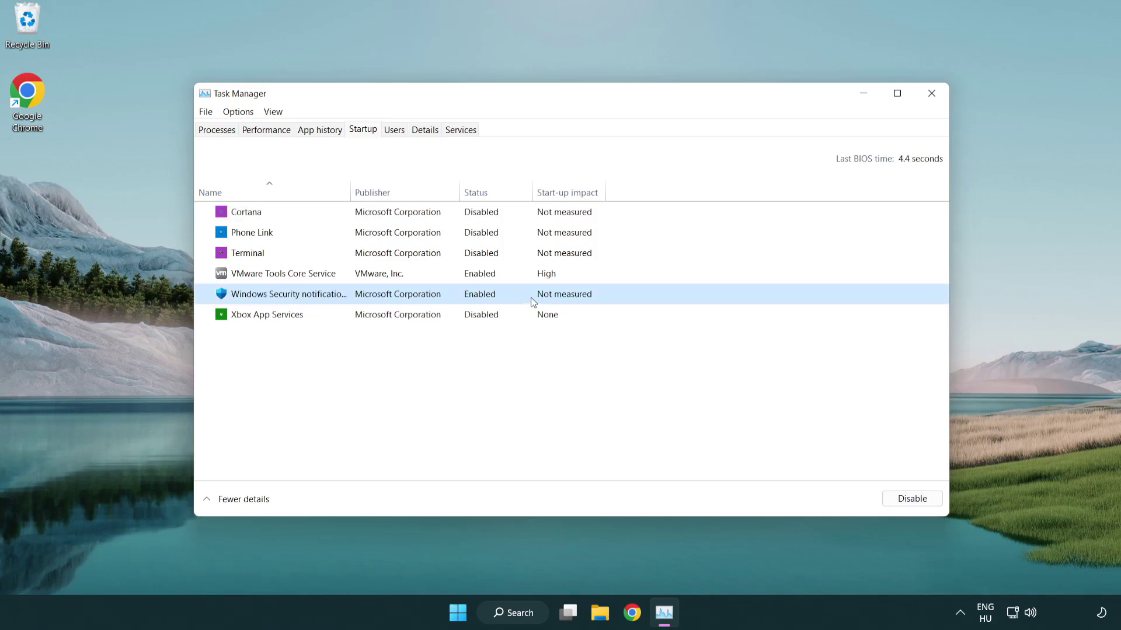
{"action": "left_click", "coordinate": [902, 499]}
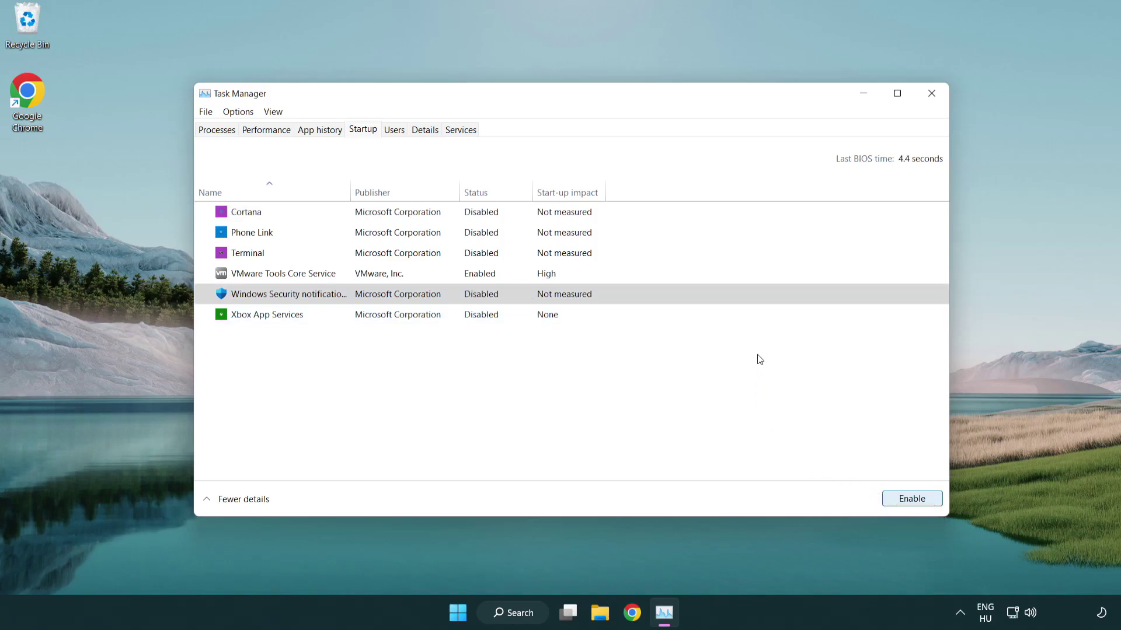
Step: Close Task Manager, search for 'cmd' and bring up Command Prompt's launch options
{"action": "left_click", "coordinate": [931, 93]}
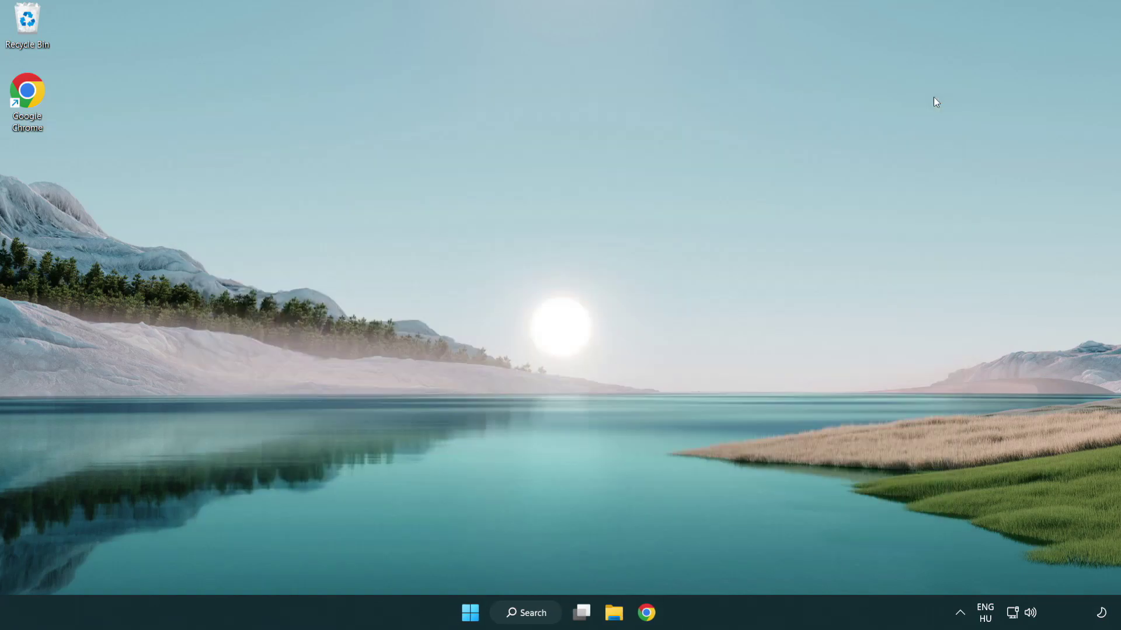
{"action": "left_click", "coordinate": [524, 611]}
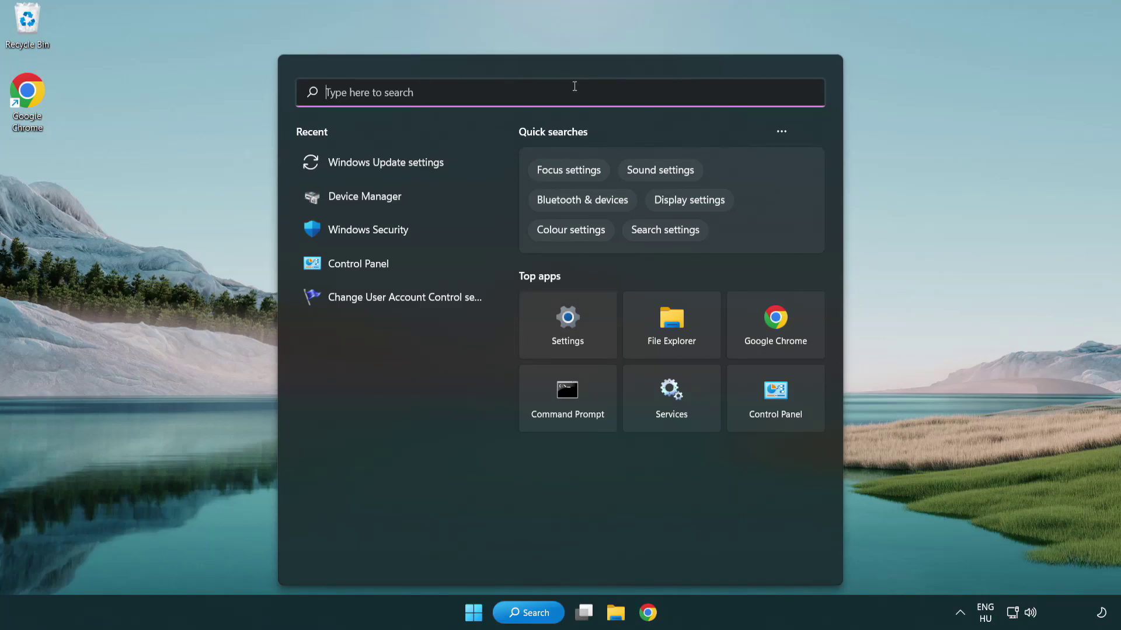
{"action": "type", "text": "cmd"}
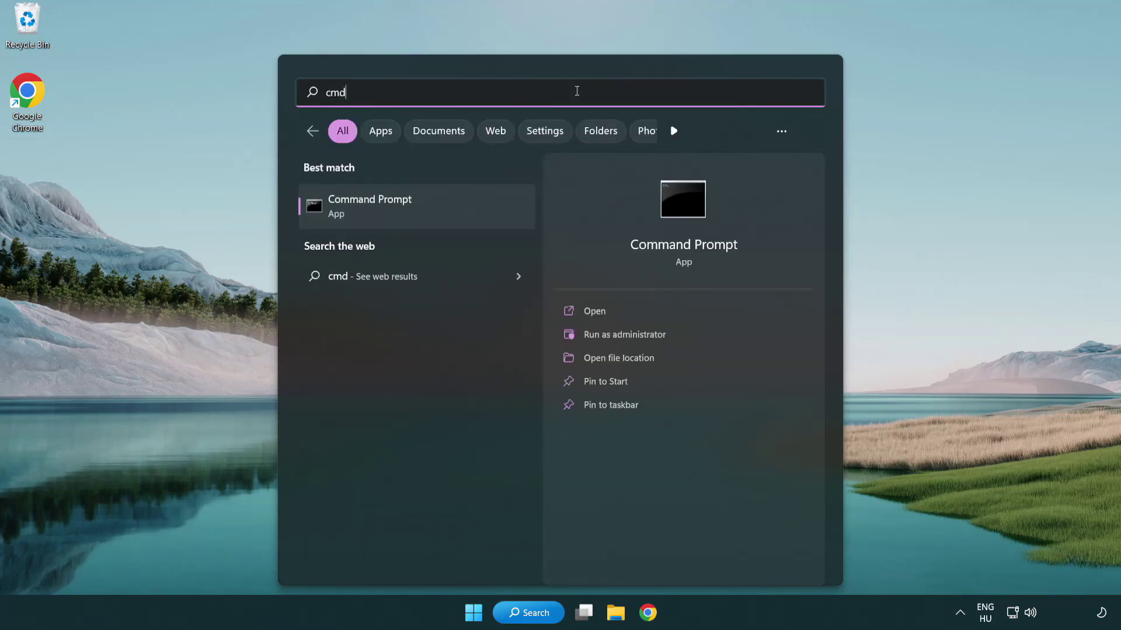
{"action": "right_click", "coordinate": [428, 208]}
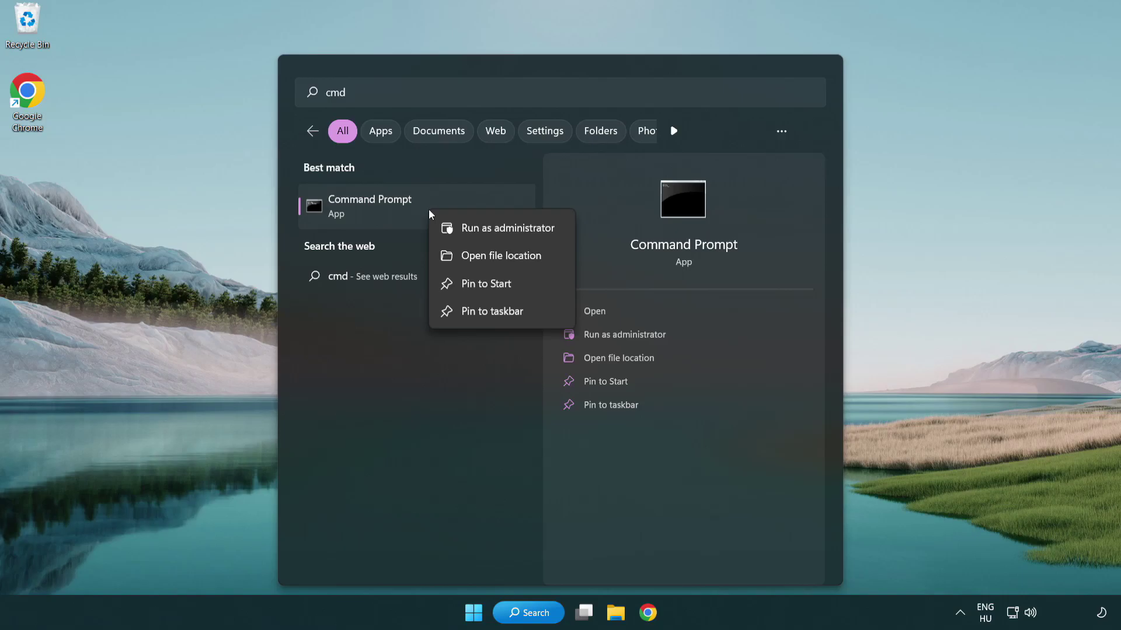
Step: Run sfc /scannow in an administrator Command Prompt, which verifies to 100% with no integrity violations
{"action": "left_click", "coordinate": [506, 233]}
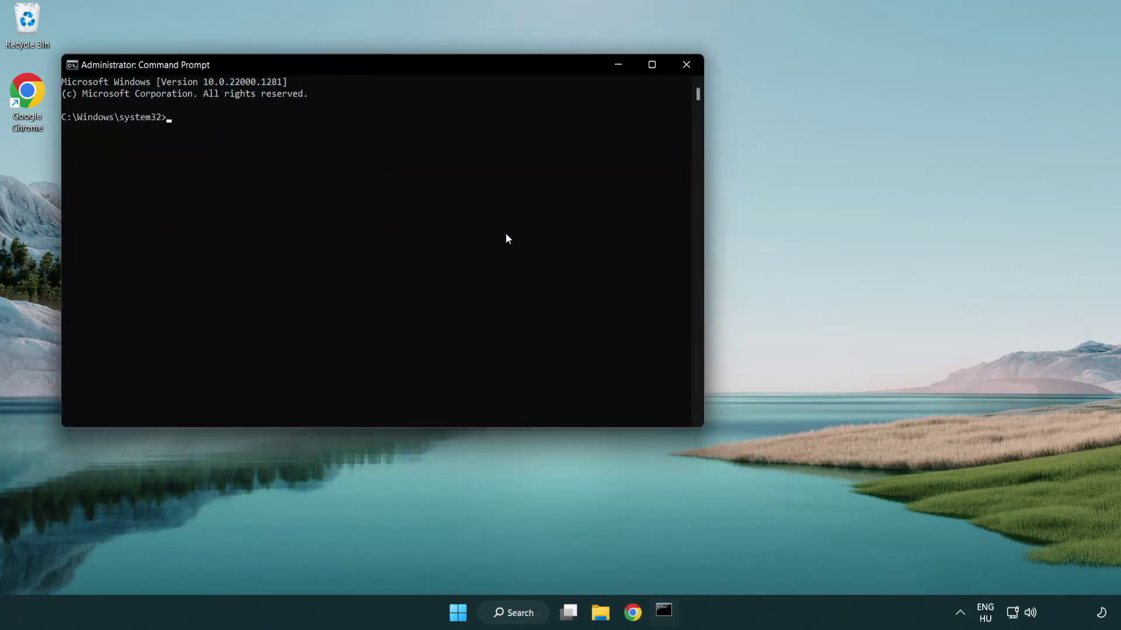
{"action": "left_click_drag", "start_coordinate": [399, 69], "coordinate": [564, 116]}
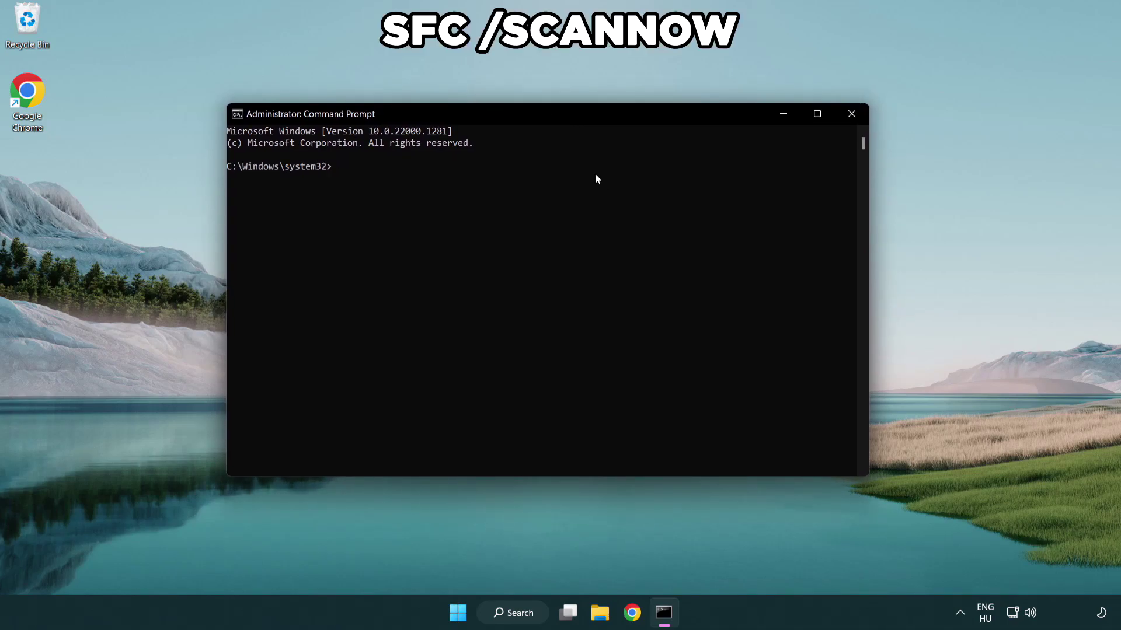
{"action": "type", "text": "sfc /scannow"}
{"action": "key", "text": "Return"}
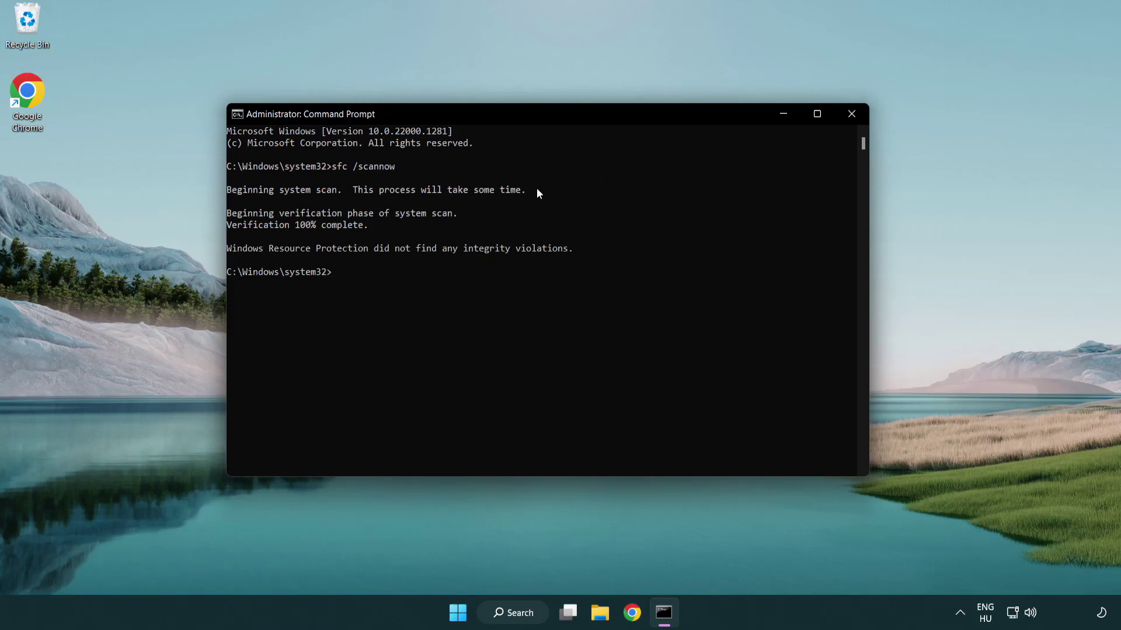
Step: Close Command Prompt and search Windows for 'security' to find the Windows Security app
{"action": "left_click", "coordinate": [851, 114]}
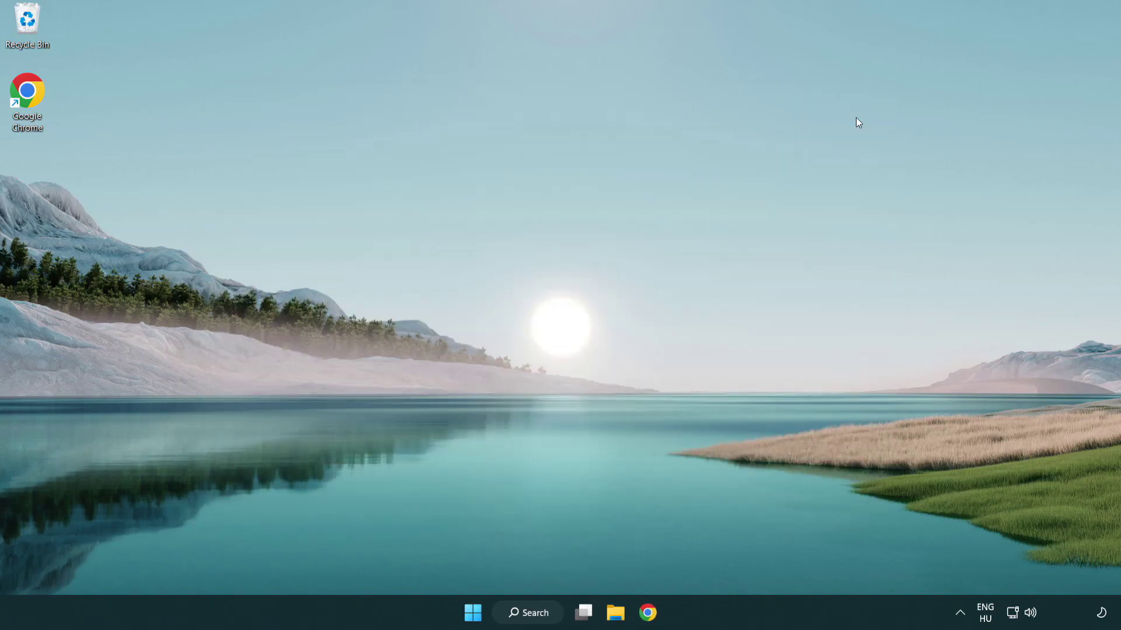
{"action": "key", "text": "super"}
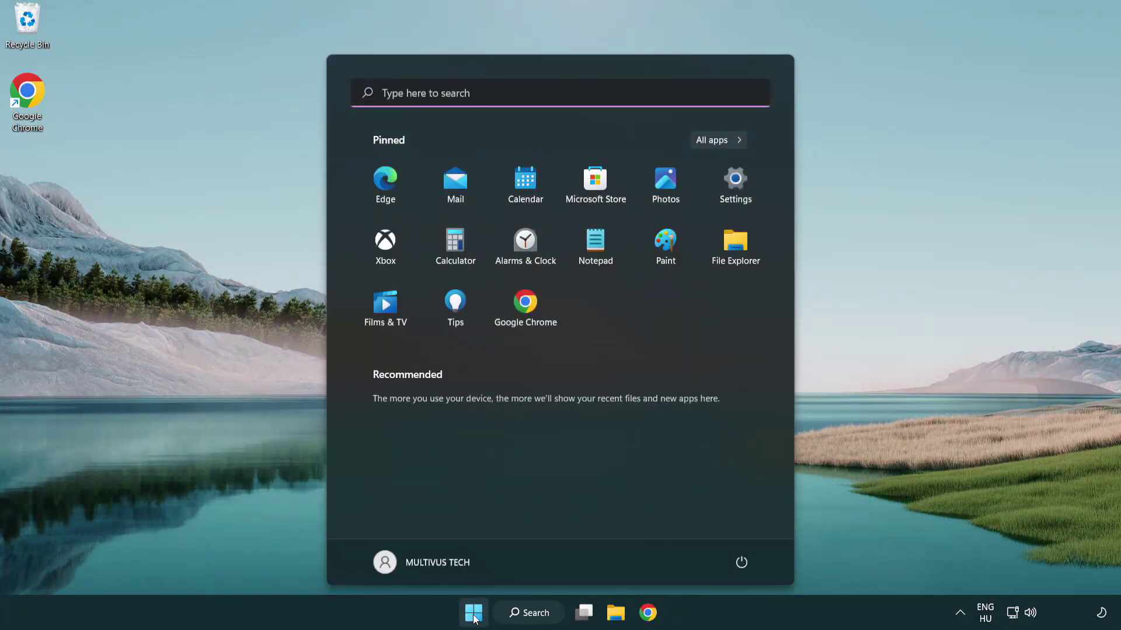
{"action": "left_click", "coordinate": [743, 561]}
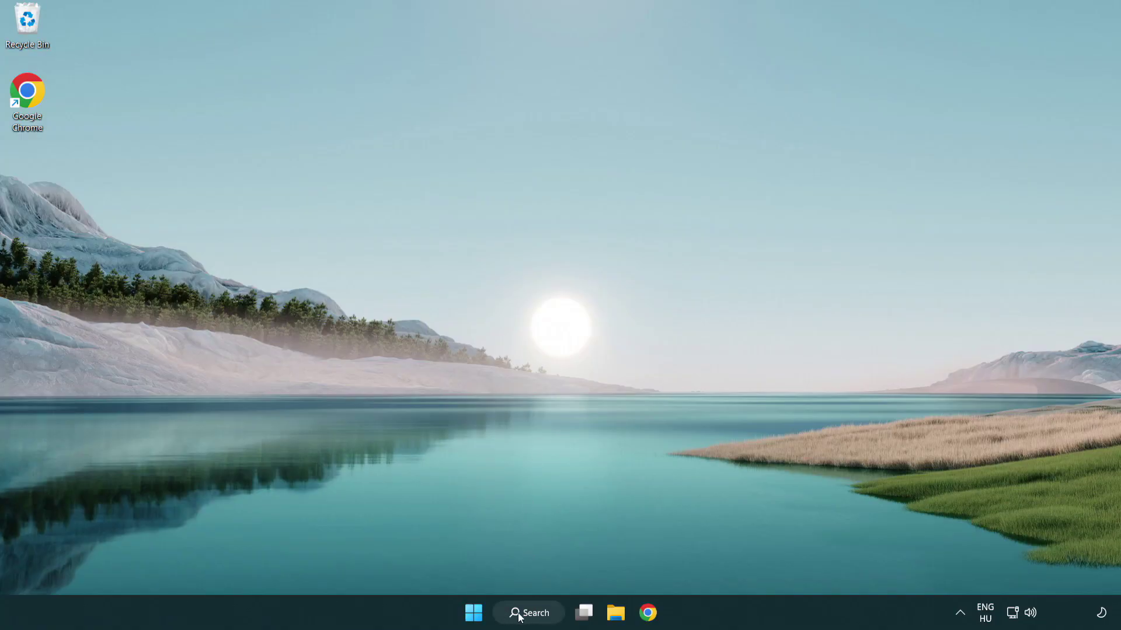
{"action": "left_click", "coordinate": [534, 620]}
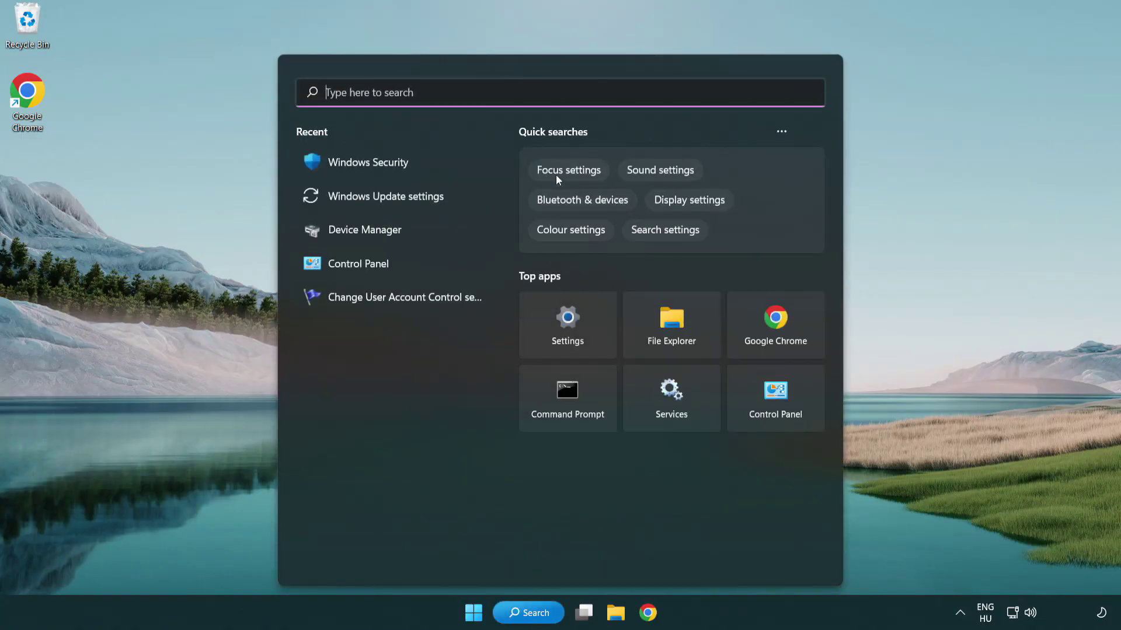
{"action": "type", "text": "sec"}
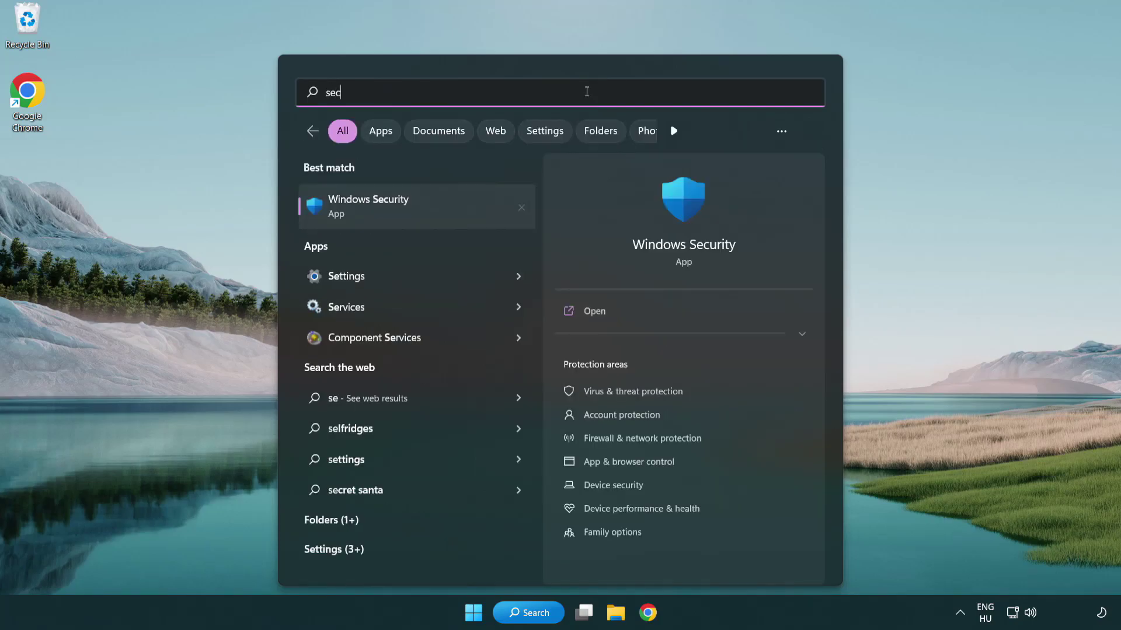
{"action": "type", "text": "uri"}
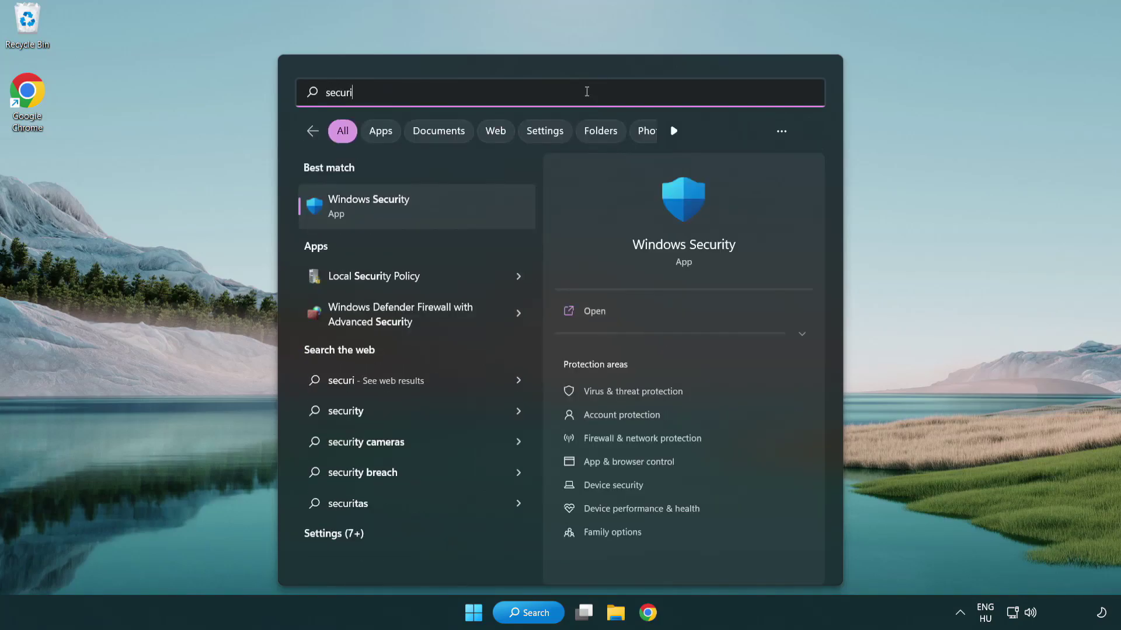
{"action": "type", "text": "ty"}
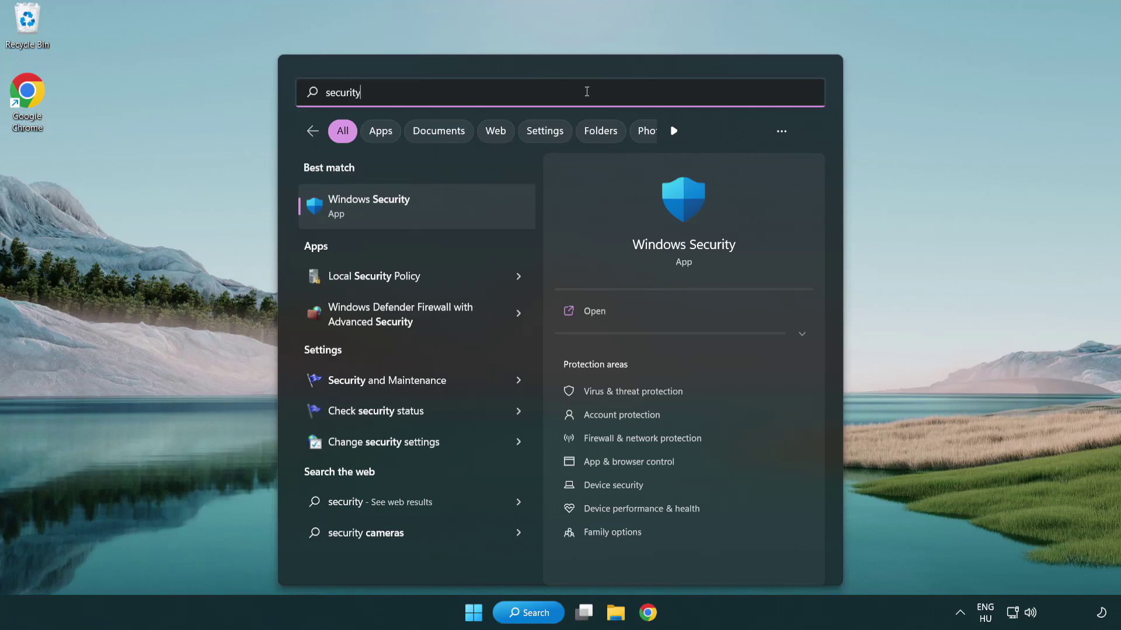
Step: Go through Virus & threat protection > Manage settings to the Exclusions page listing chrome.exe
{"action": "left_click", "coordinate": [459, 212]}
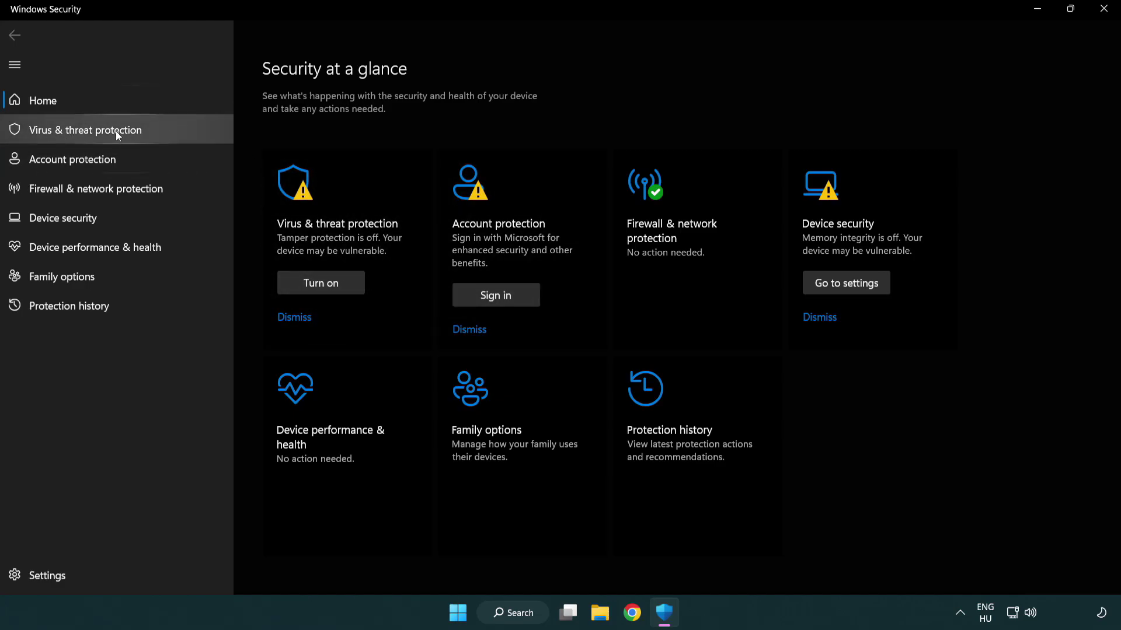
{"action": "left_click", "coordinate": [169, 129]}
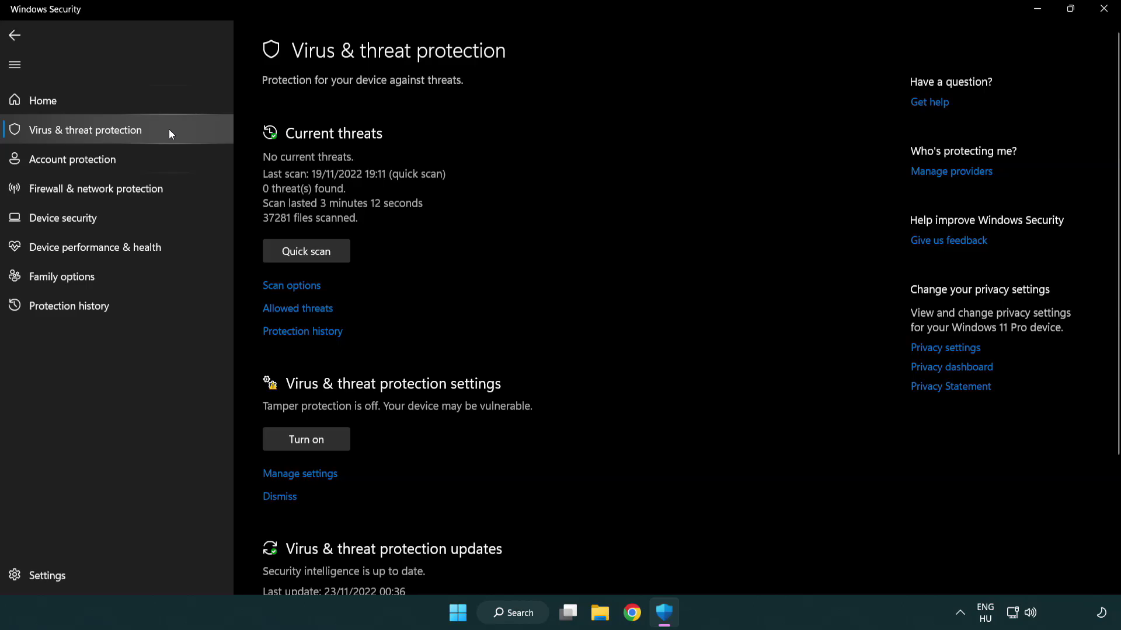
{"action": "scroll", "coordinate": [315, 327], "scroll_direction": "down", "scroll_amount": 2}
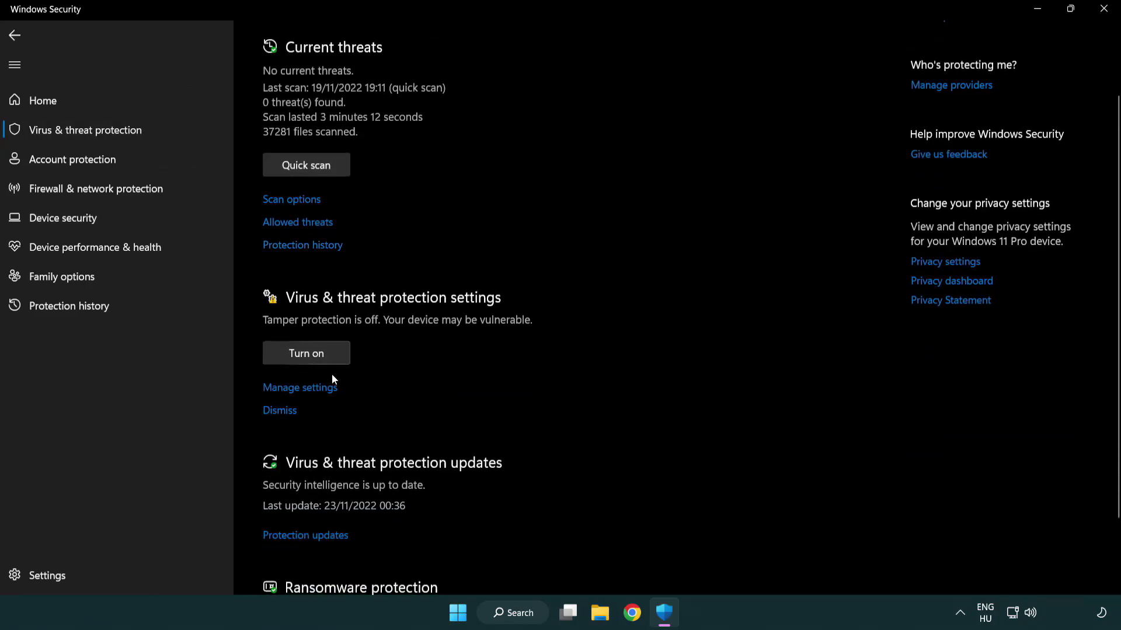
{"action": "left_click", "coordinate": [298, 388]}
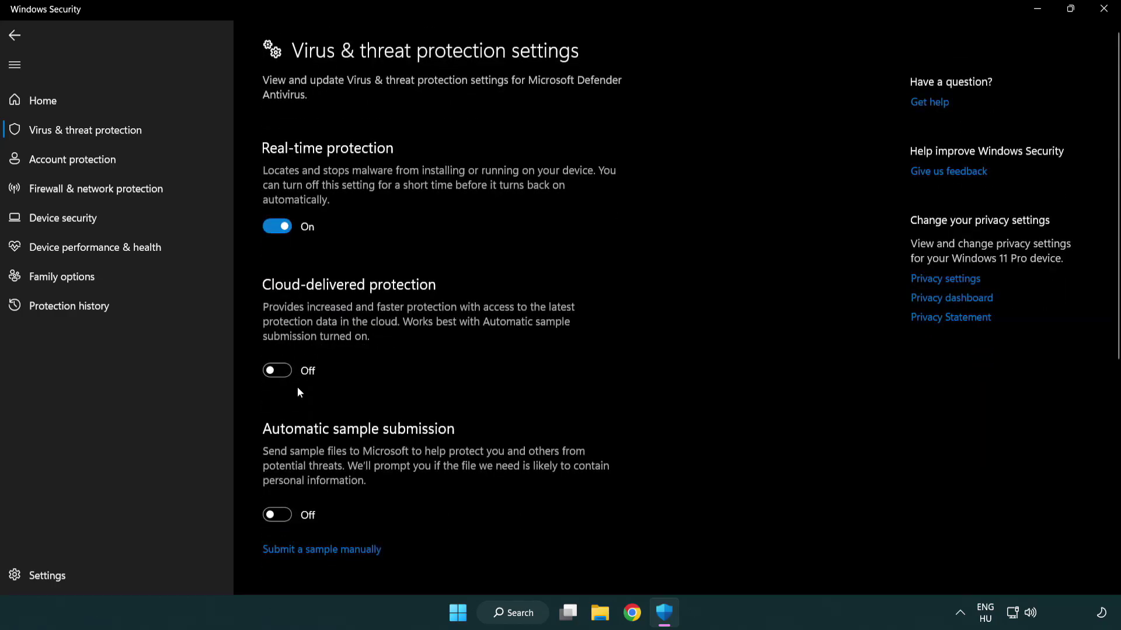
{"action": "scroll", "coordinate": [298, 388], "scroll_direction": "down", "scroll_amount": 7}
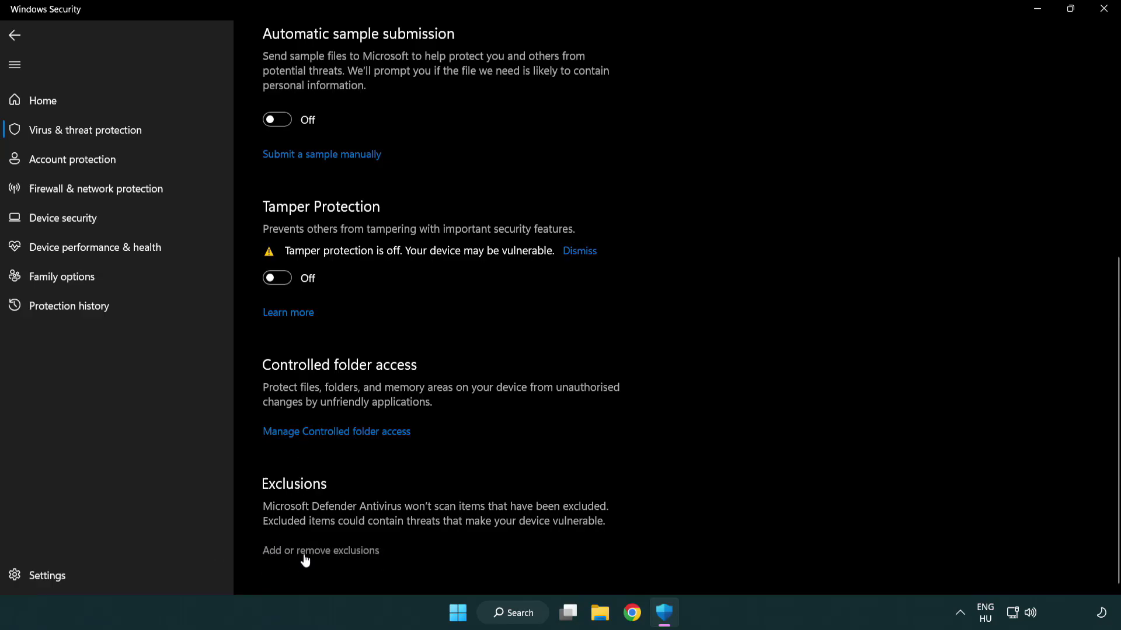
{"action": "left_click", "coordinate": [324, 553]}
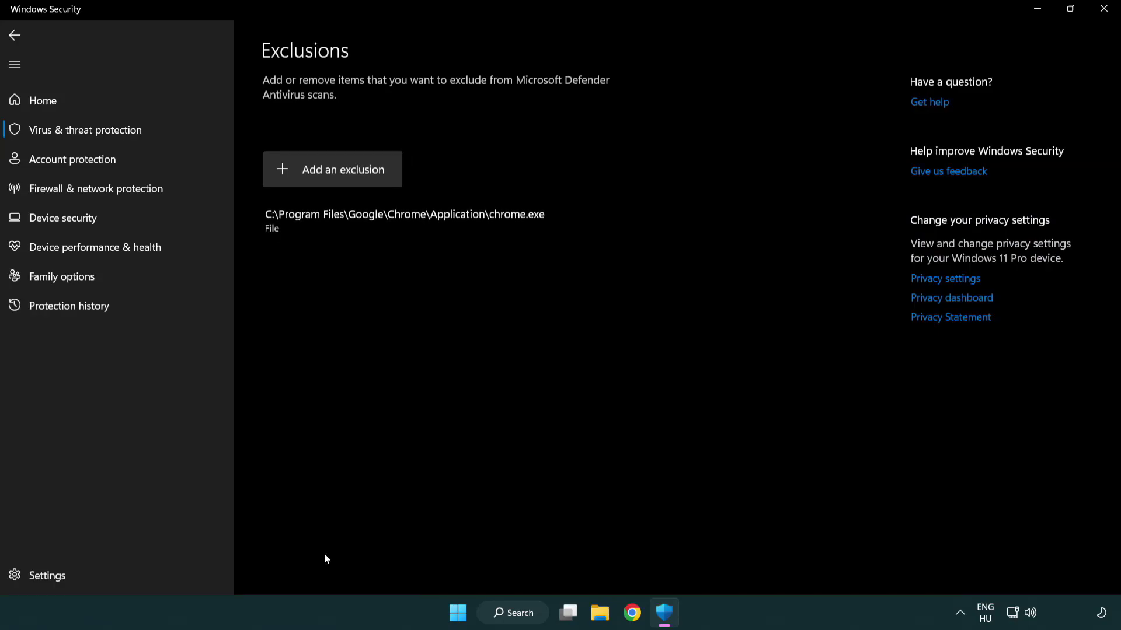
Step: Add a File exclusion for the shortcut in C:\Program Files (x86)\NOT WORKING APP
{"action": "left_click", "coordinate": [335, 174]}
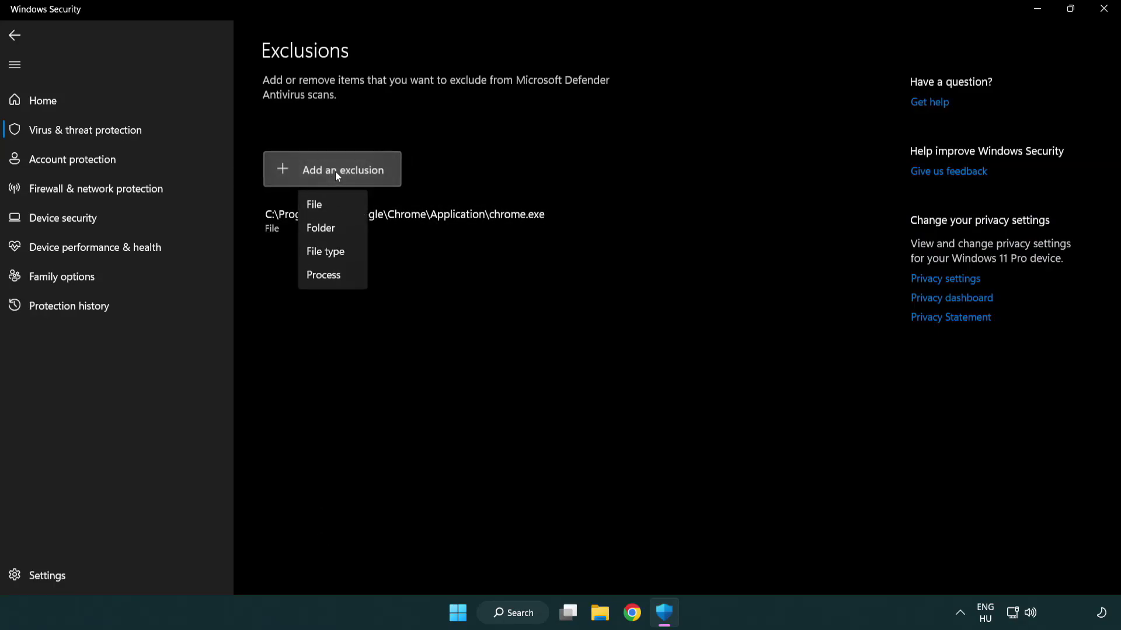
{"action": "left_click", "coordinate": [338, 209]}
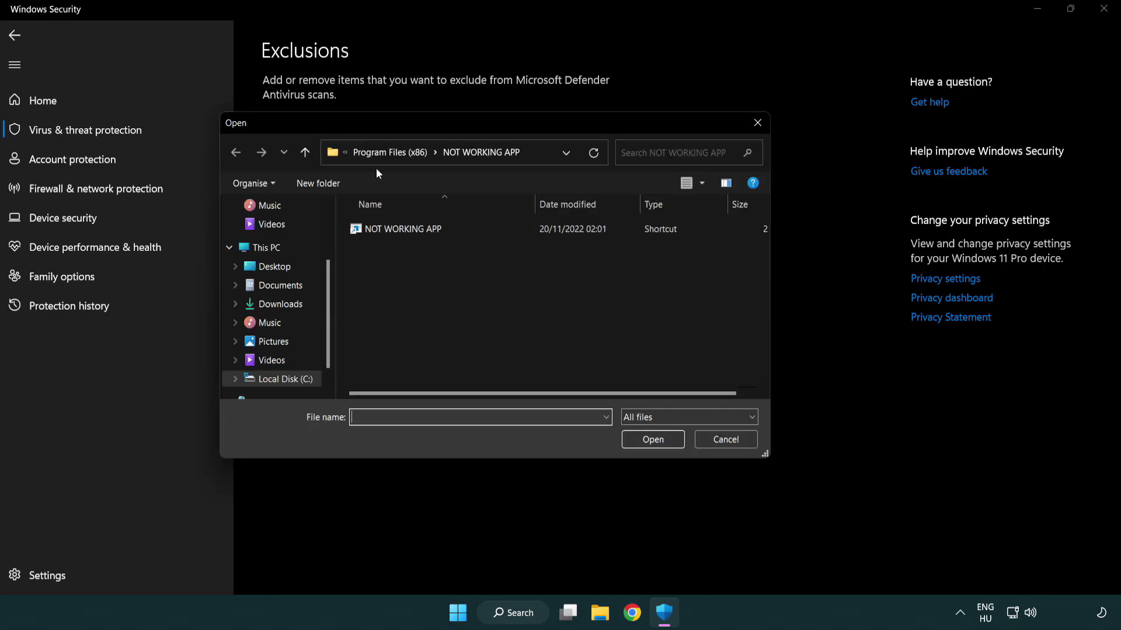
{"action": "left_click", "coordinate": [379, 156]}
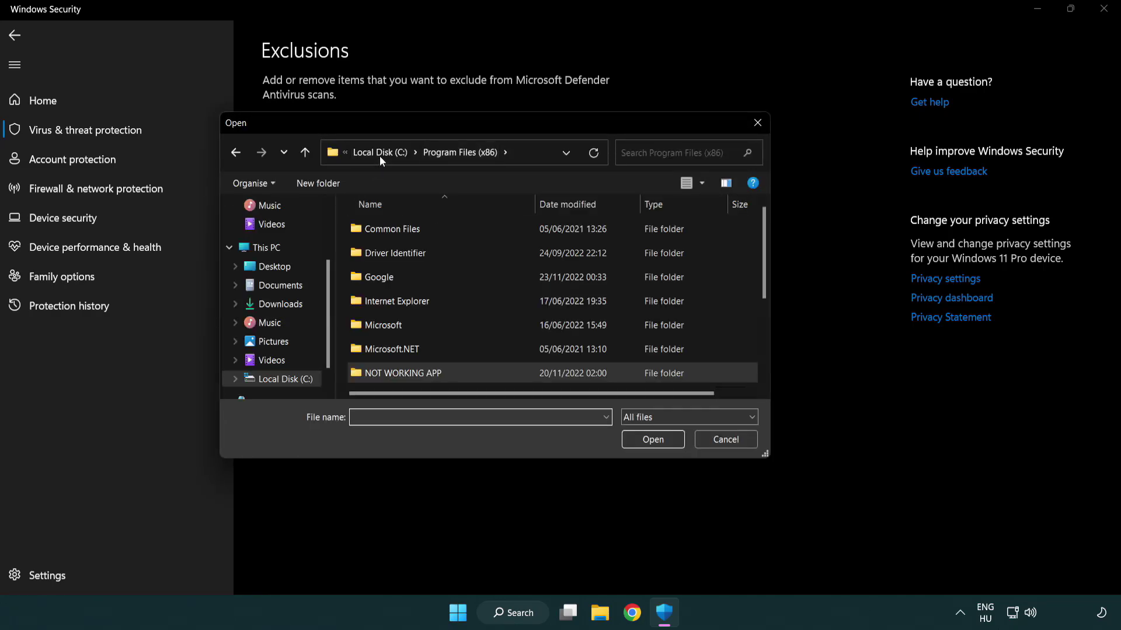
{"action": "left_click", "coordinate": [379, 156]}
{"action": "left_click", "coordinate": [379, 154]}
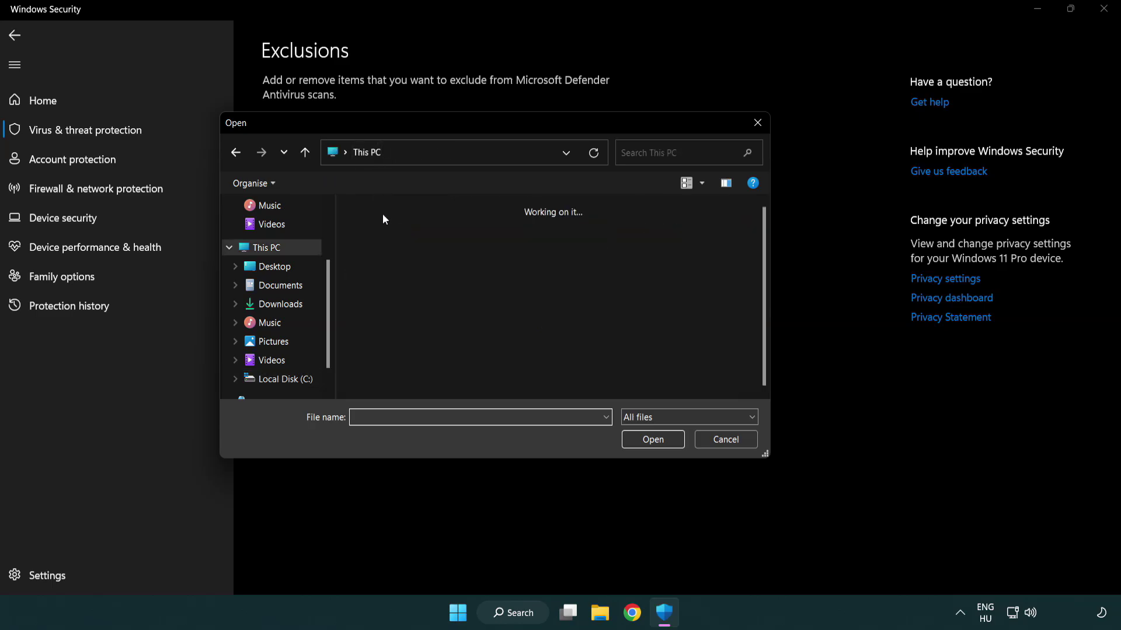
{"action": "double_click", "coordinate": [408, 387]}
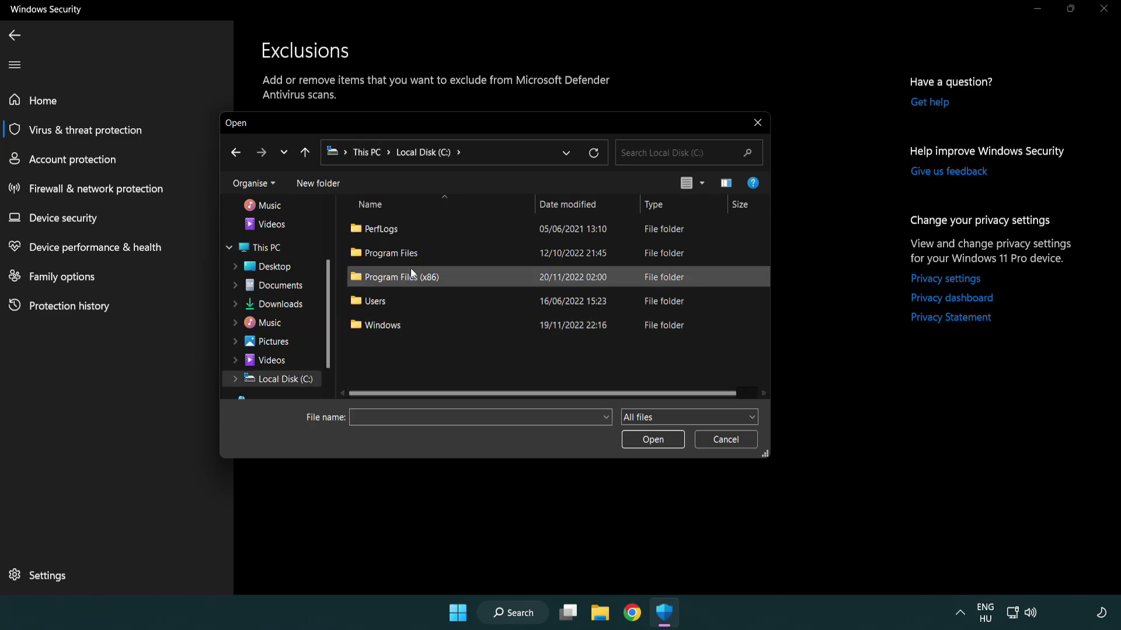
{"action": "double_click", "coordinate": [409, 275]}
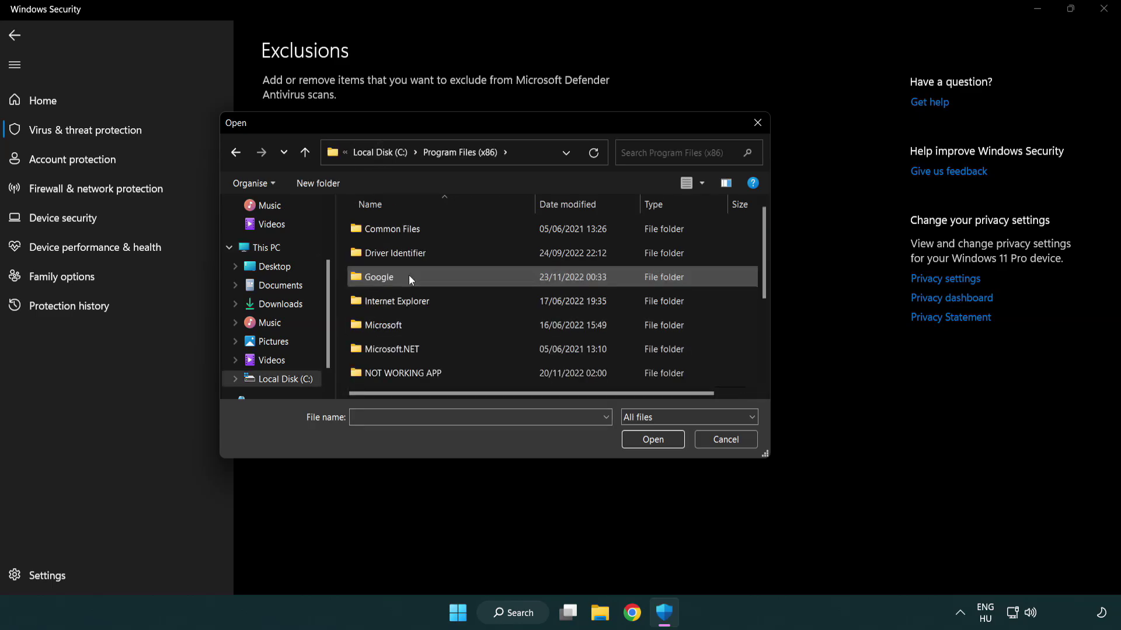
{"action": "double_click", "coordinate": [418, 375]}
{"action": "left_click", "coordinate": [394, 229]}
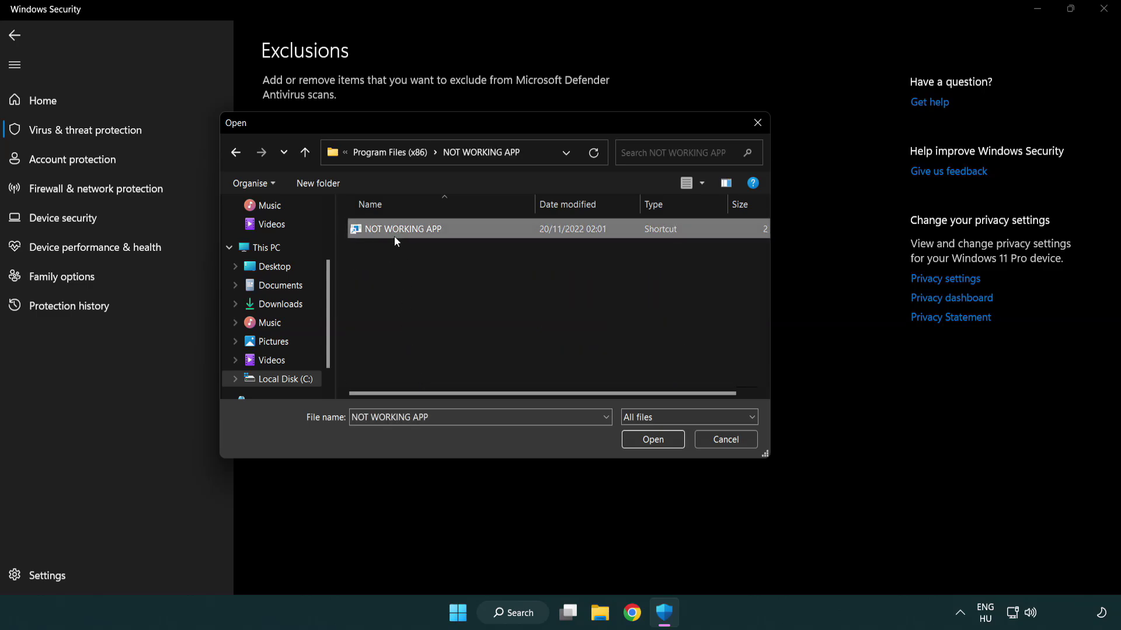
{"action": "left_click", "coordinate": [651, 444]}
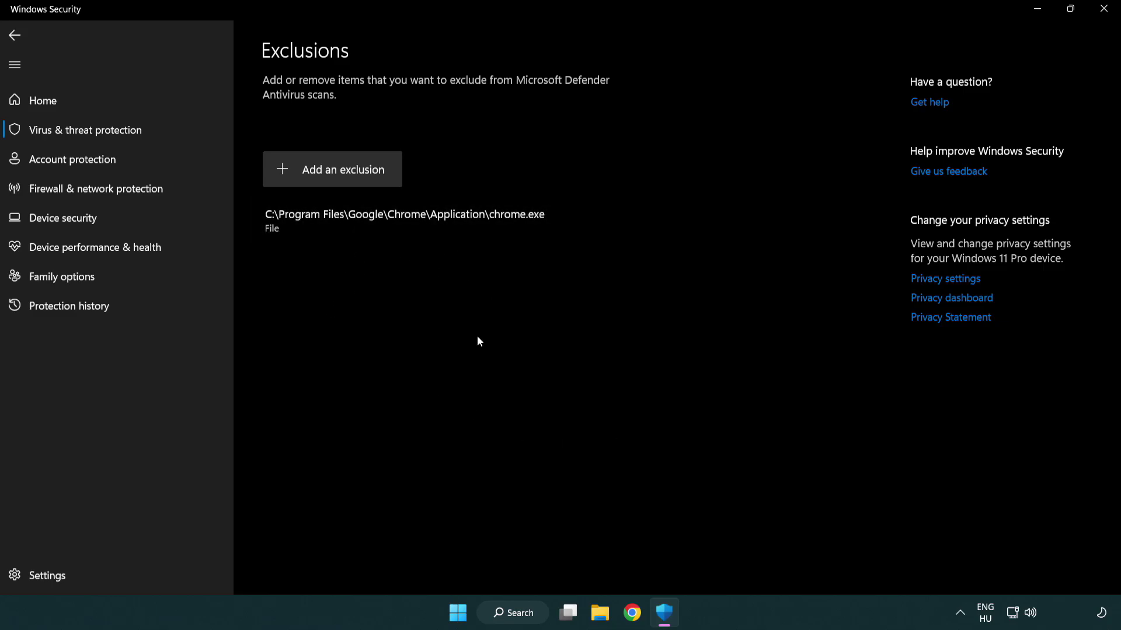
Step: Close Windows Security and show the Start menu's sleep, shut down and restart choices
{"action": "left_click", "coordinate": [1105, 18]}
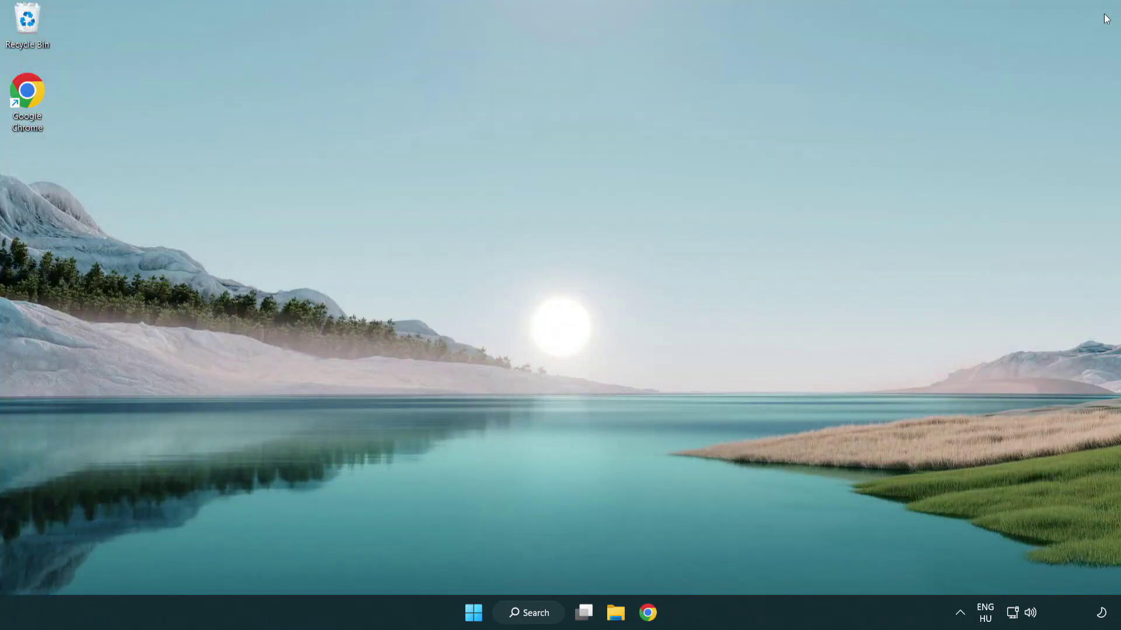
{"action": "left_click", "coordinate": [473, 612]}
{"action": "left_click", "coordinate": [747, 561]}
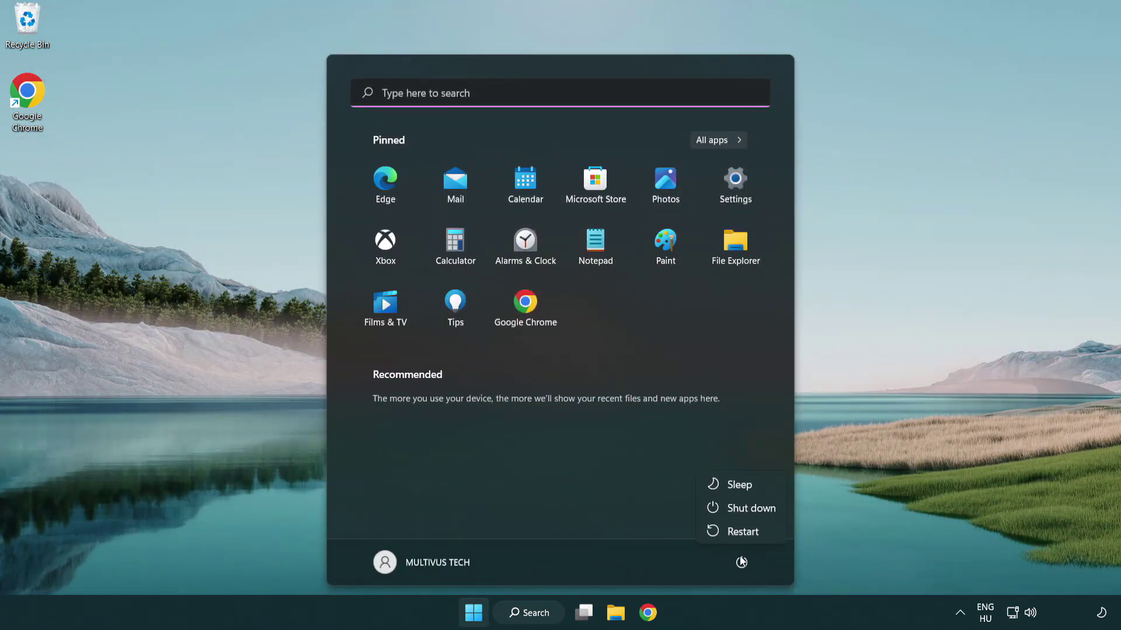